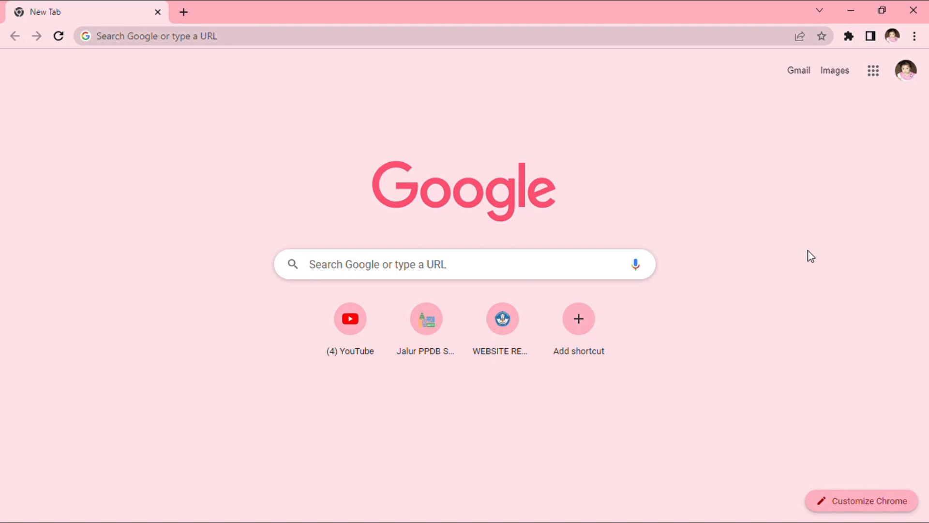
# Load ppdb.jabarprov.go.id in a new Chrome tab from the autocompleted address
pyautogui.click(196, 45)
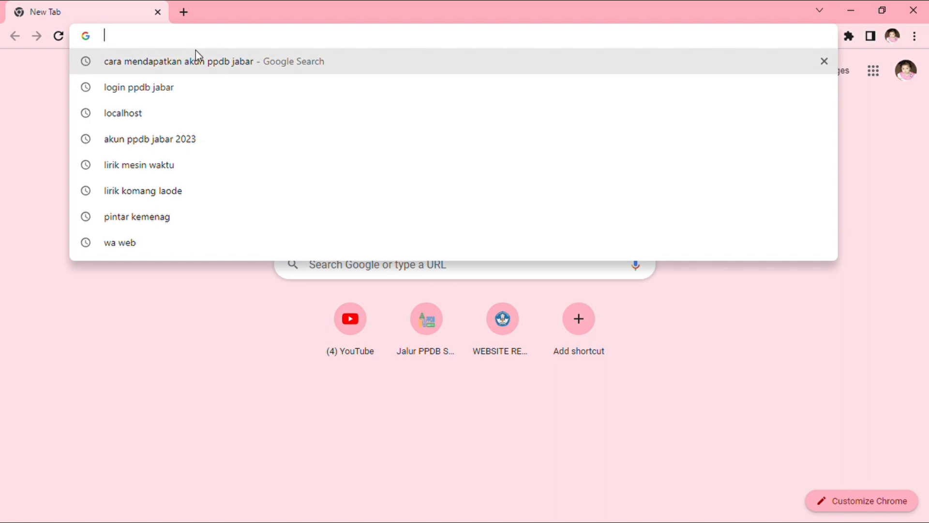
pyautogui.write('pp')
pyautogui.press('Return')
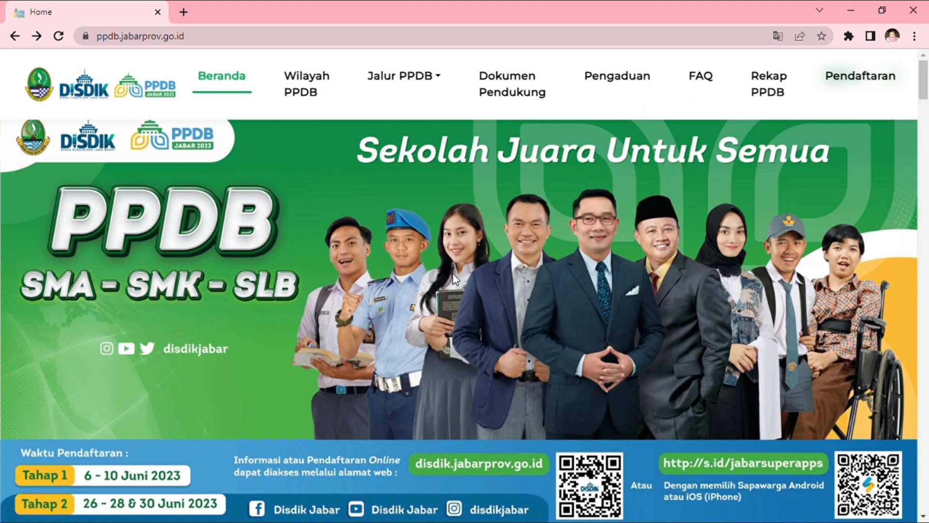
# Sign in through Pendaftaran and go to the Biodata page of the dashboard
pyautogui.click(843, 91)
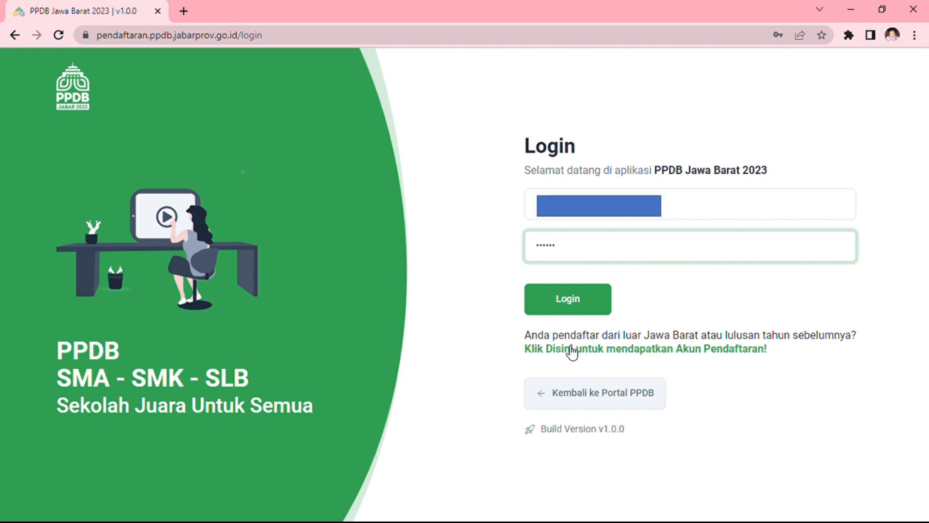
pyautogui.click(575, 305)
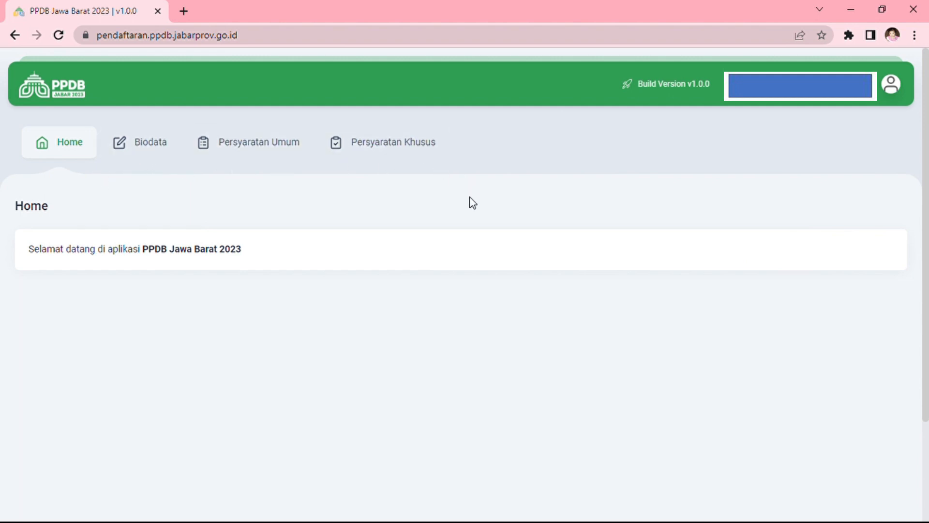
pyautogui.click(143, 151)
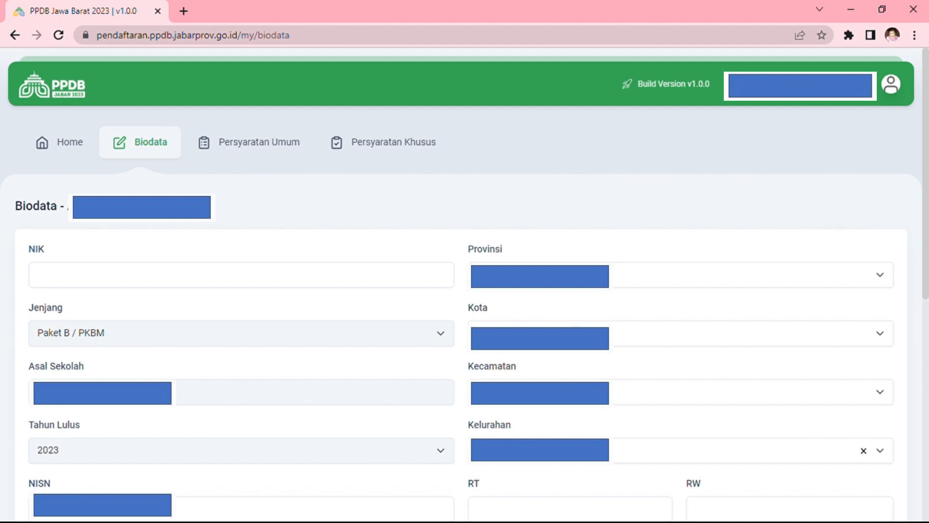
# Leave the Email and Nomor HP fields empty to trigger their required-field errors, then return to the top
pyautogui.scroll(-8, 571, 450)
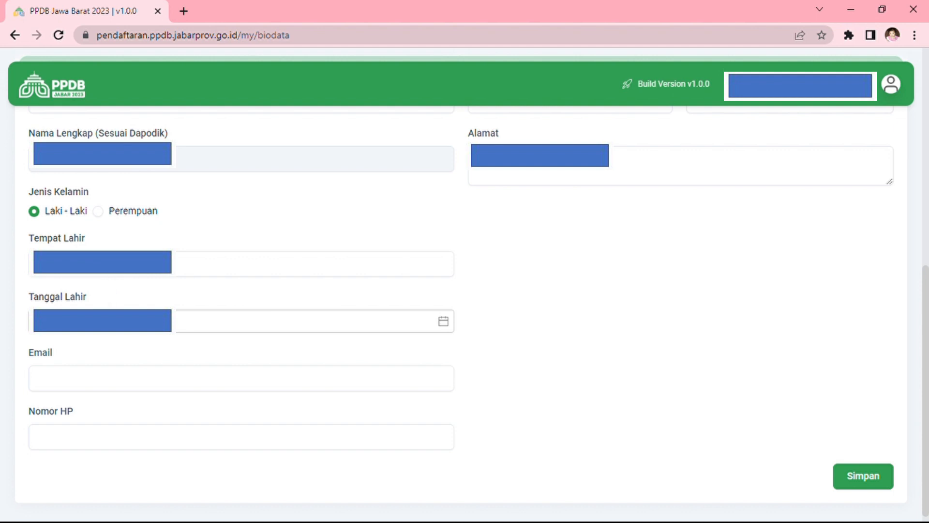
pyautogui.click(100, 386)
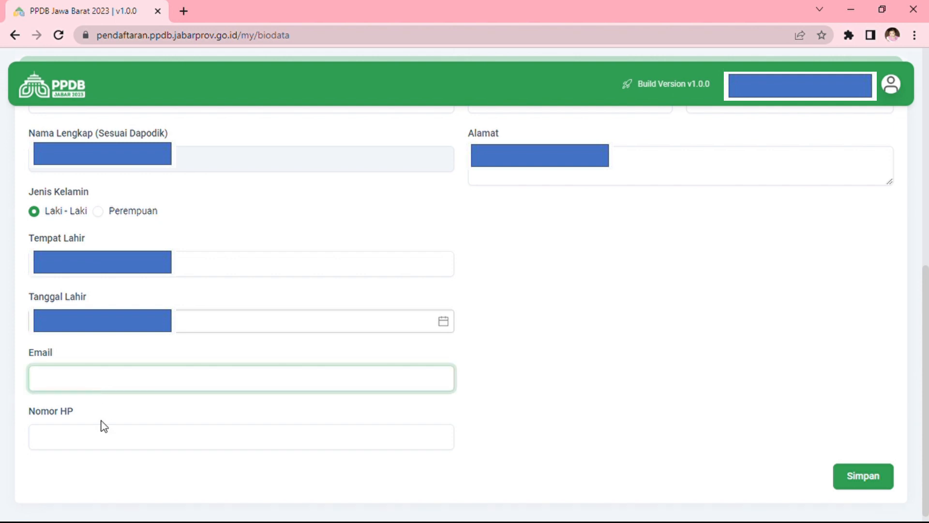
pyautogui.click(103, 444)
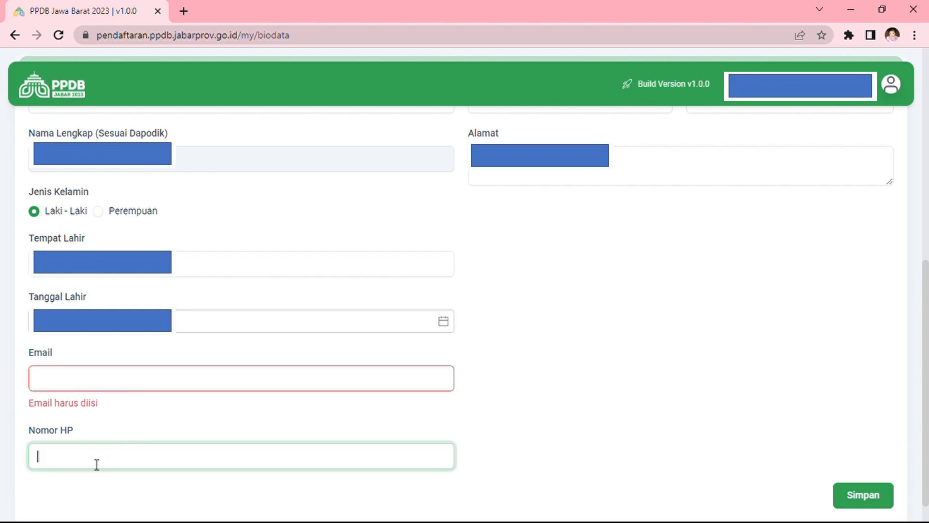
pyautogui.click(80, 487)
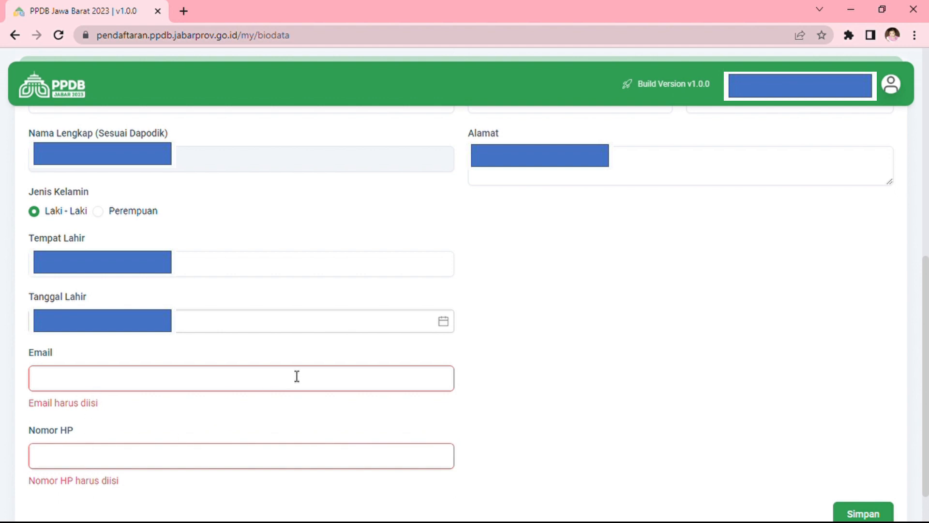
pyautogui.scroll(-1, 297, 376)
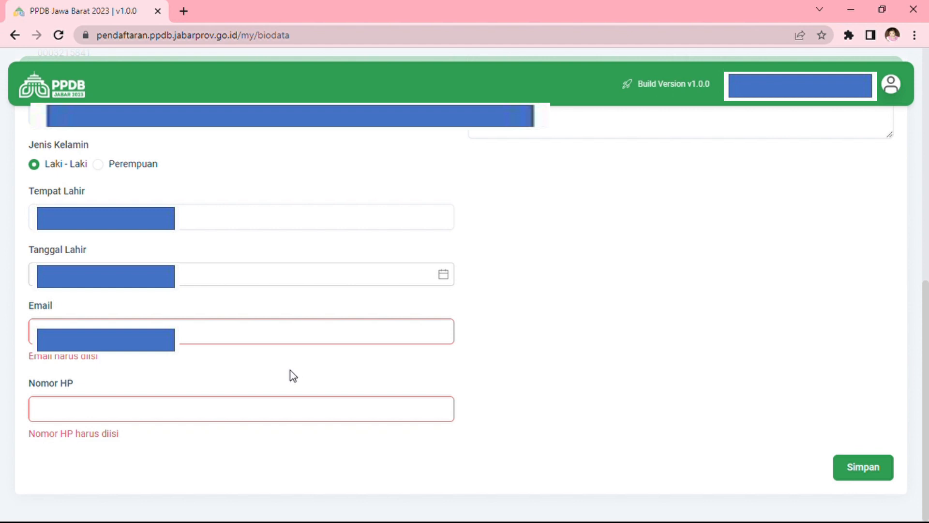
pyautogui.scroll(8, 294, 376)
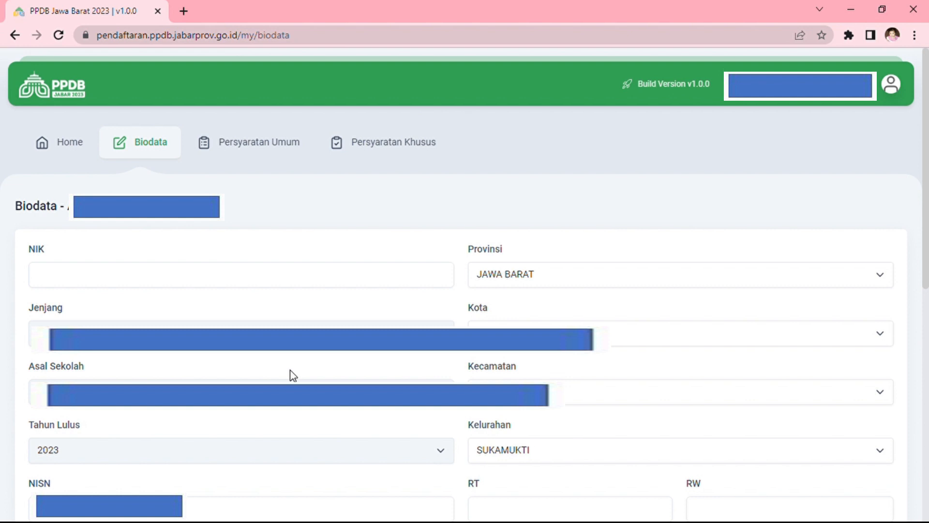
# Go to Persyaratan Umum and start an Ijazah upload, cancelling the file chooser
pyautogui.click(251, 153)
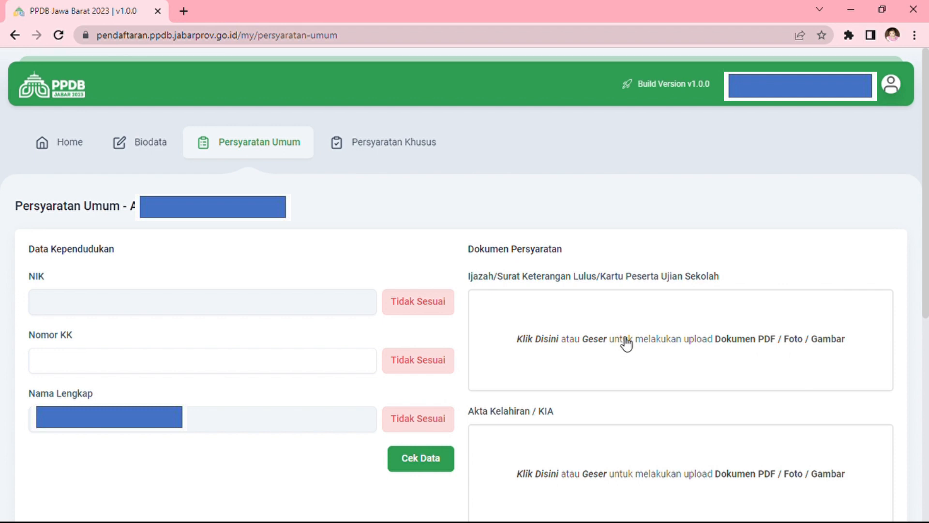
pyautogui.click(609, 347)
pyautogui.click(446, 9)
# Review the Persyaratan Umum upload slots down to Simpan, then move to Persyaratan Khusus
pyautogui.scroll(-5, 602, 361)
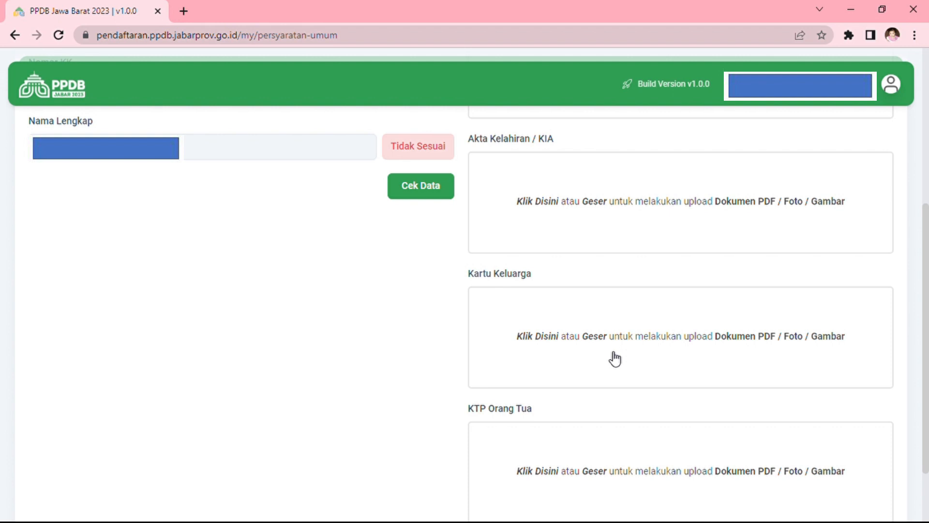
pyautogui.scroll(-2, 616, 359)
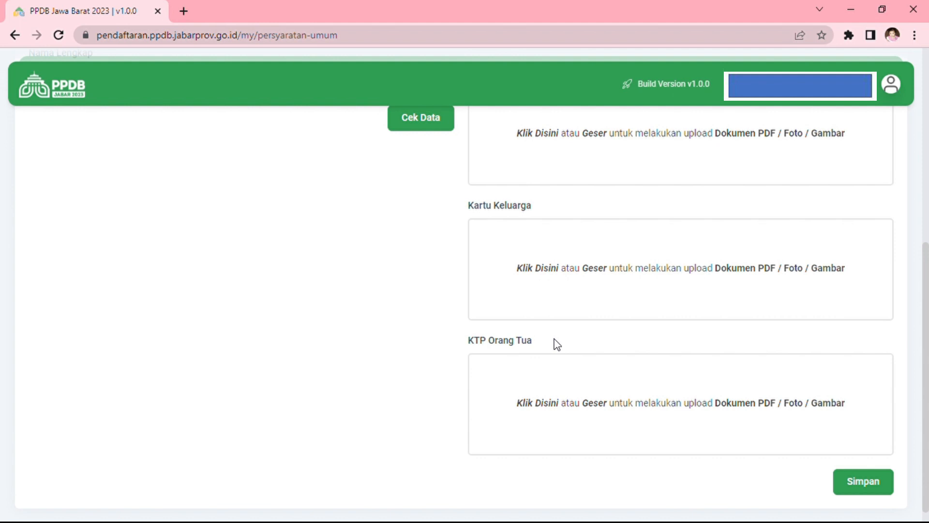
pyautogui.scroll(7, 557, 345)
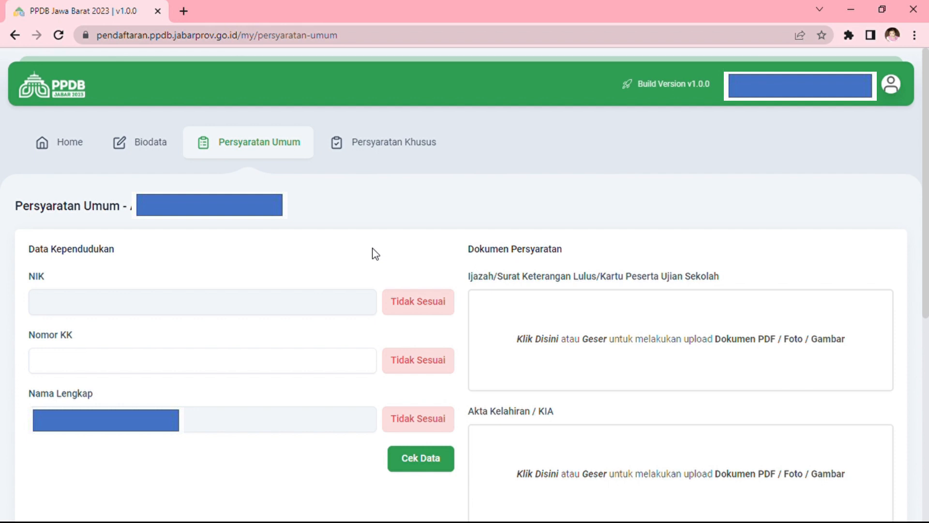
pyautogui.click(392, 152)
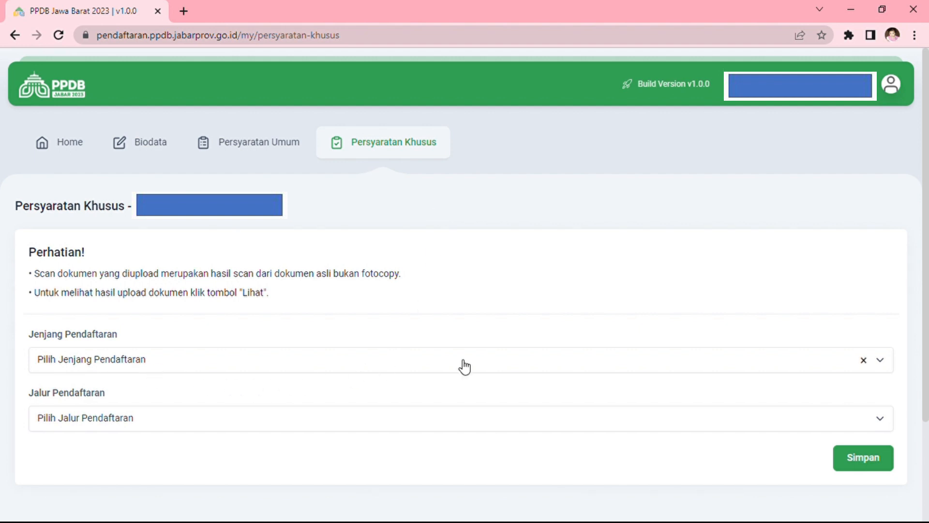
# Choose SMA for Jenjang Pendaftaran and KETM for Jalur Pendaftaran
pyautogui.click(510, 366)
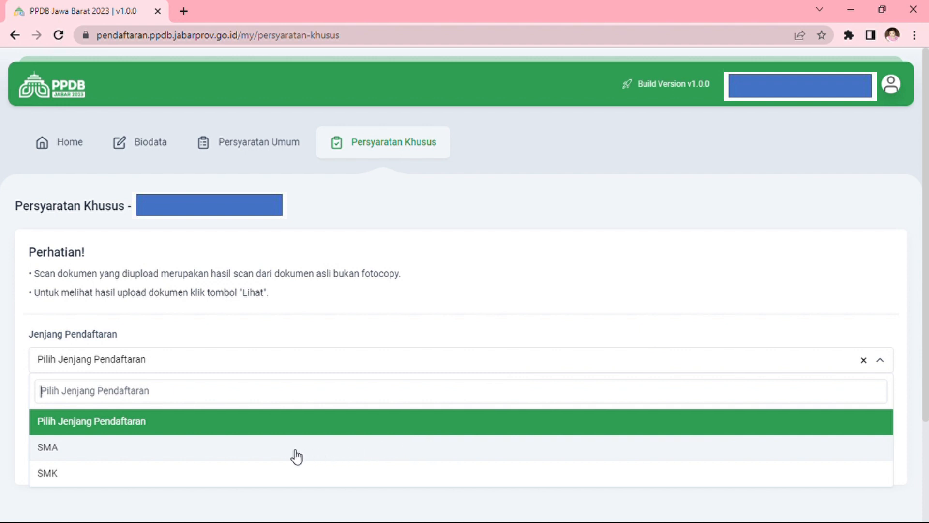
pyautogui.click(61, 447)
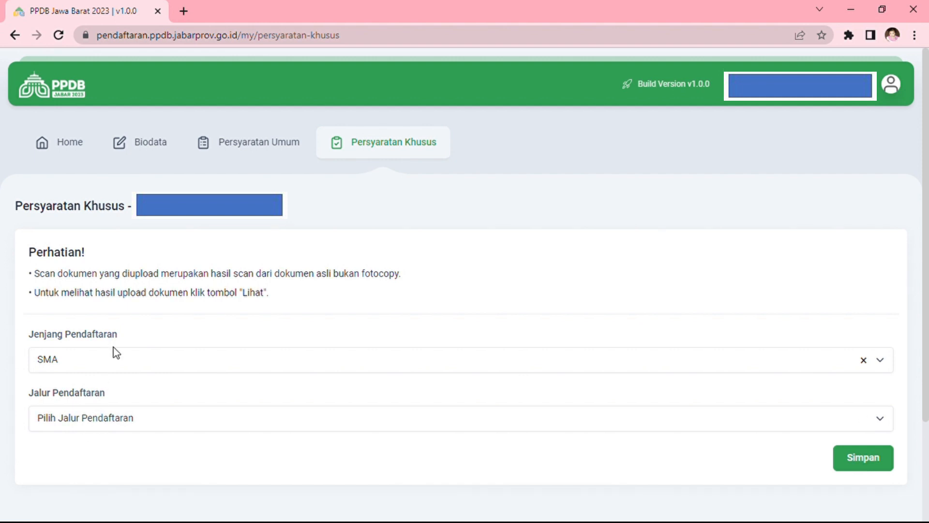
pyautogui.scroll(-3, 221, 379)
pyautogui.click(760, 297)
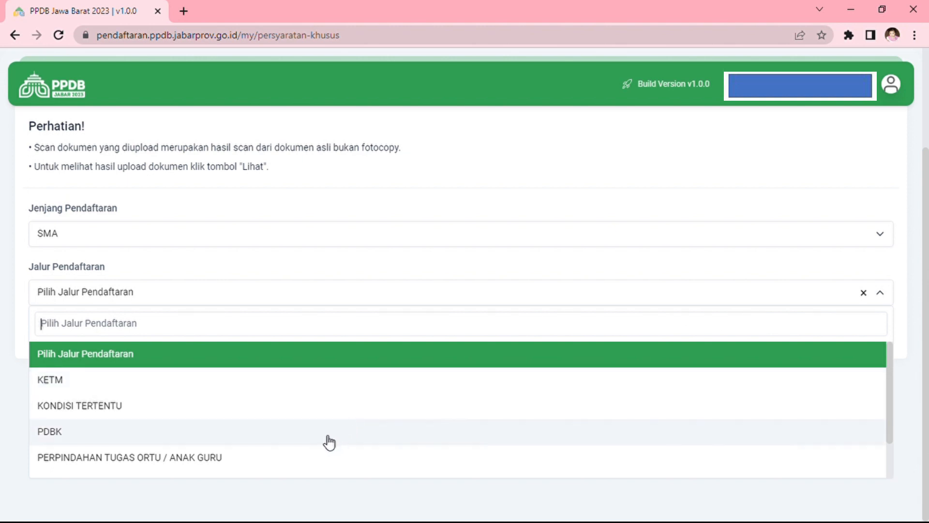
pyautogui.scroll(-1, 326, 439)
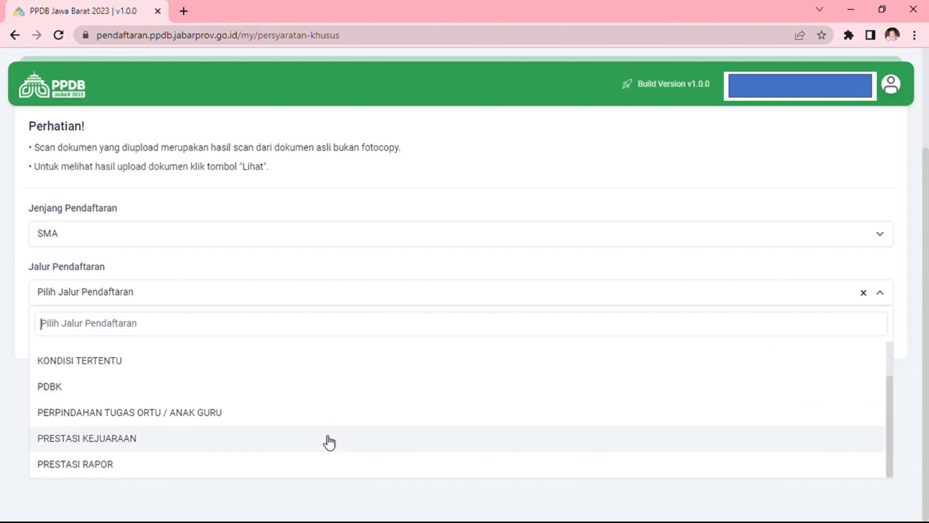
pyautogui.scroll(1, 329, 443)
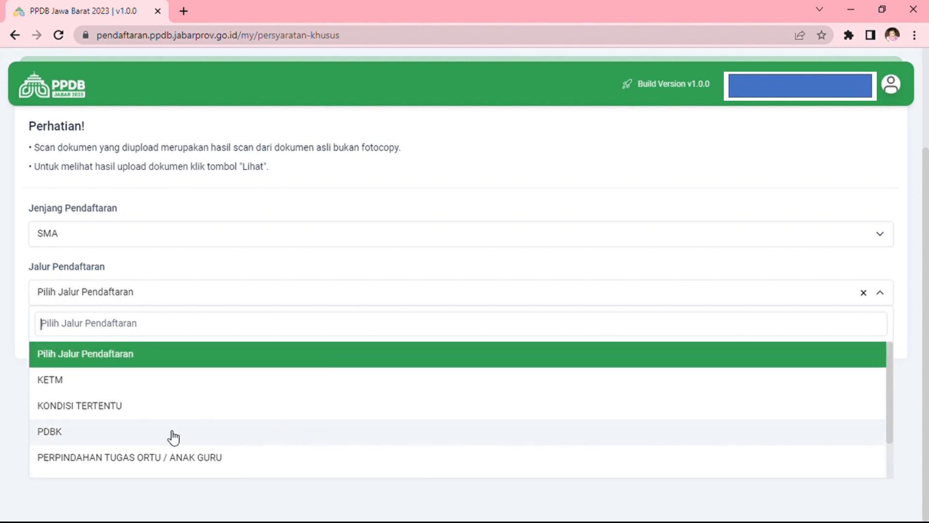
pyautogui.click(58, 386)
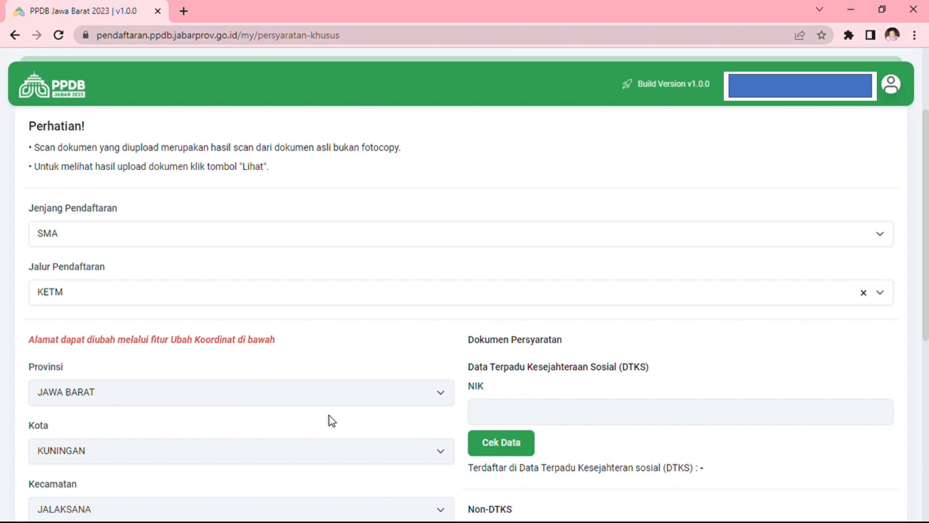
# Scroll through the KETM section reviewing the DTKS NIK, Non-DTKS and Kartu program upload fields
pyautogui.scroll(-3, 329, 416)
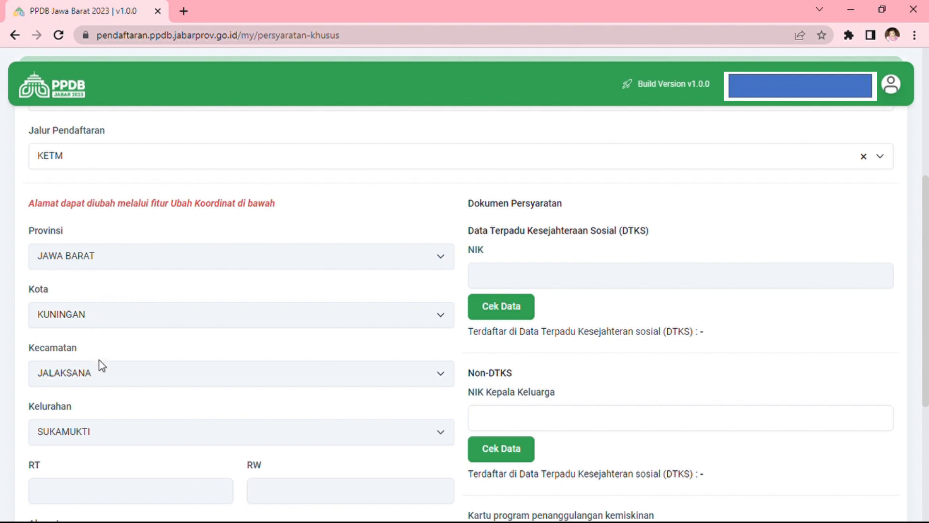
pyautogui.scroll(-3, 104, 413)
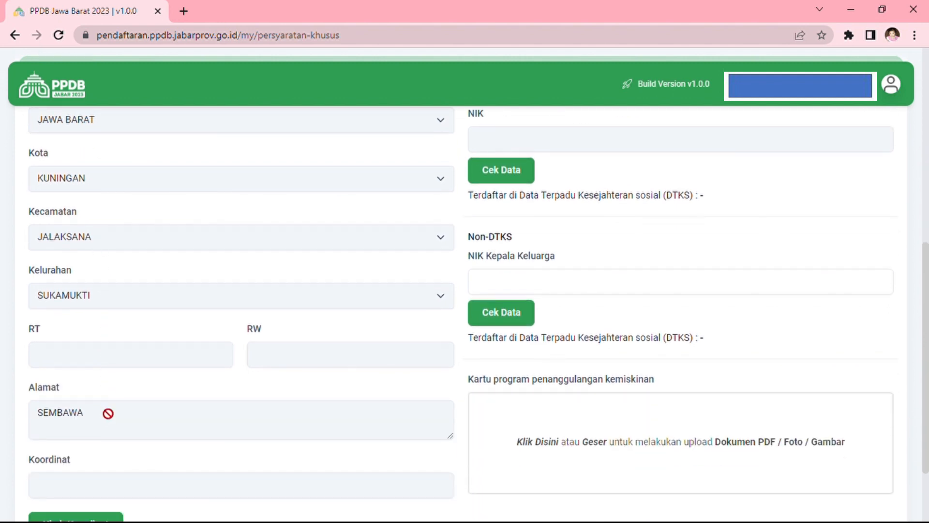
pyautogui.scroll(-2, 106, 414)
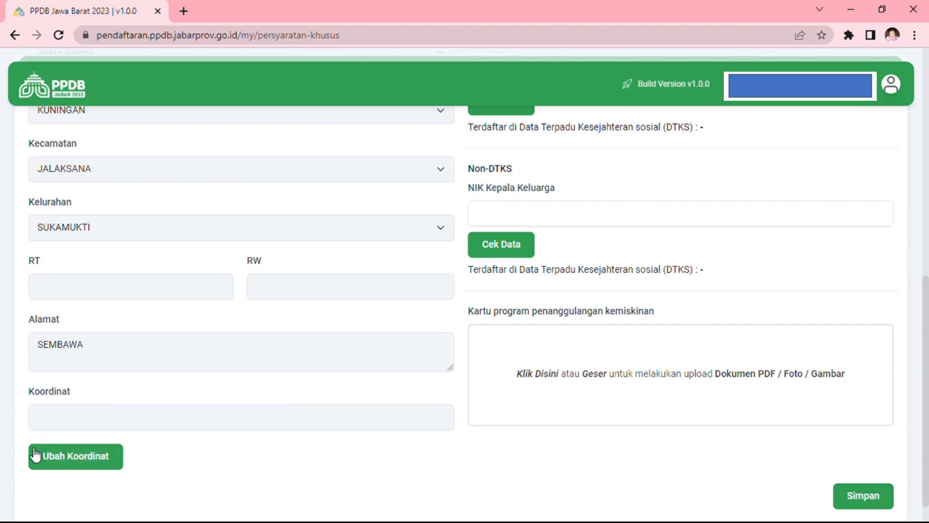
pyautogui.scroll(4, 418, 392)
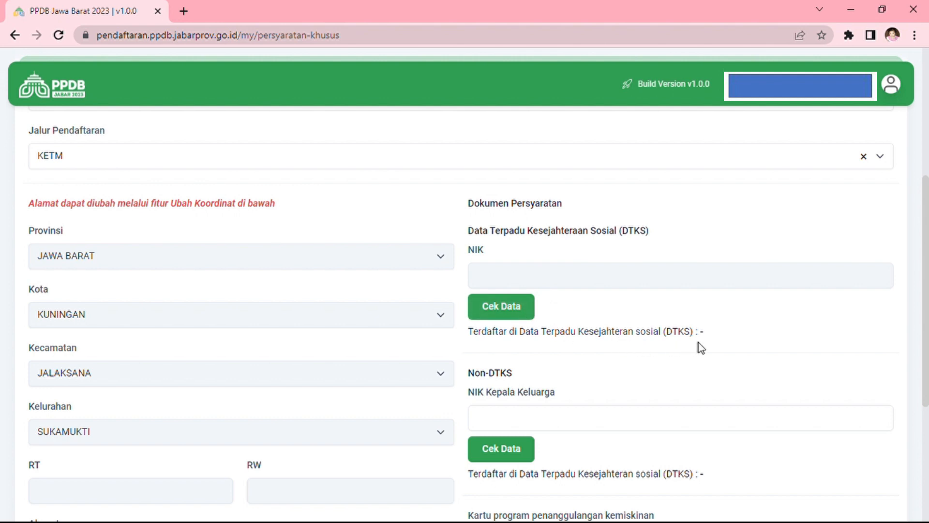
pyautogui.scroll(-2, 614, 360)
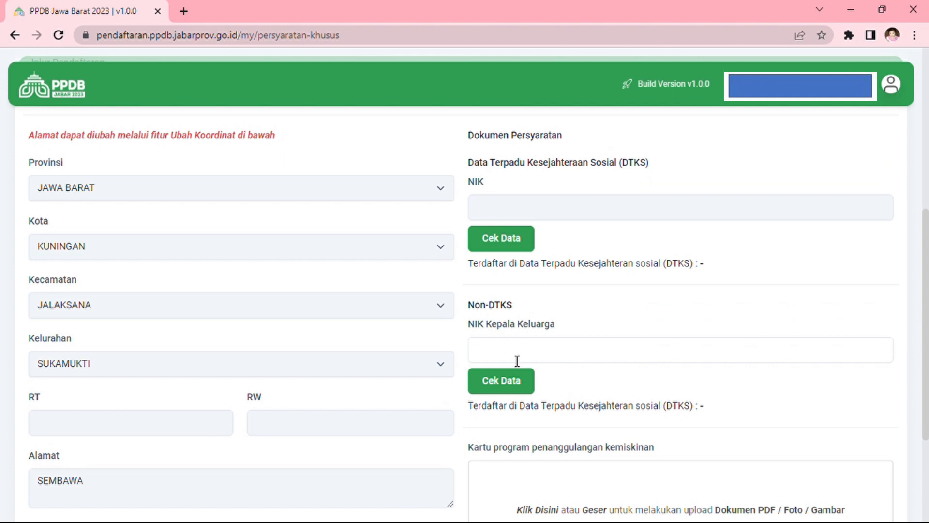
pyautogui.scroll(-2, 516, 362)
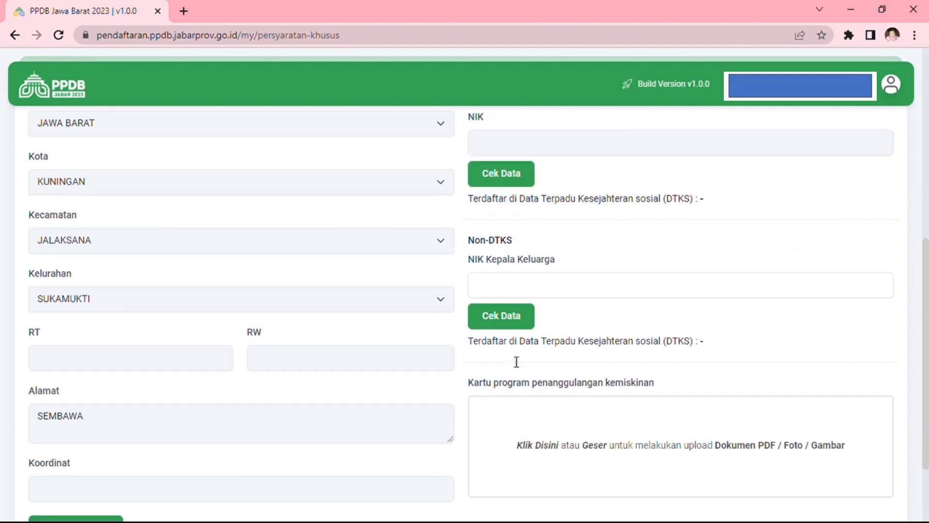
pyautogui.scroll(-2, 512, 361)
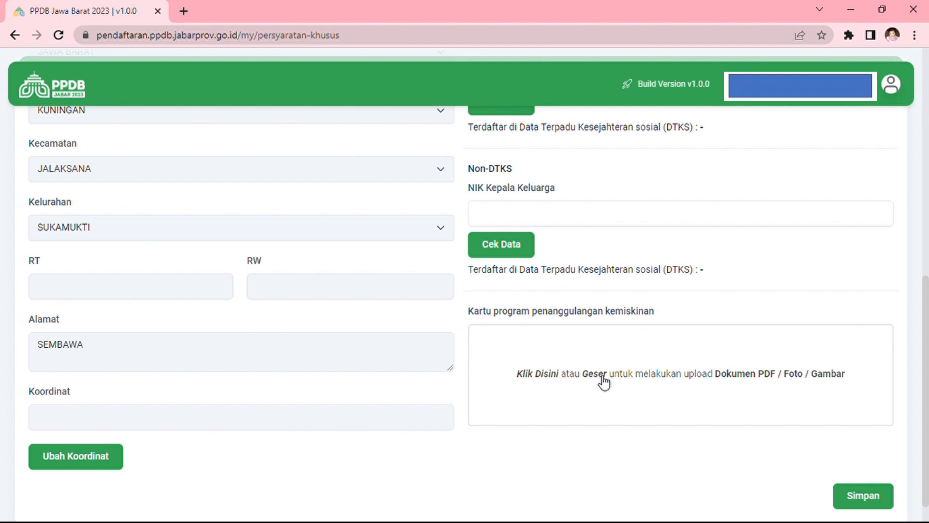
pyautogui.scroll(4, 604, 383)
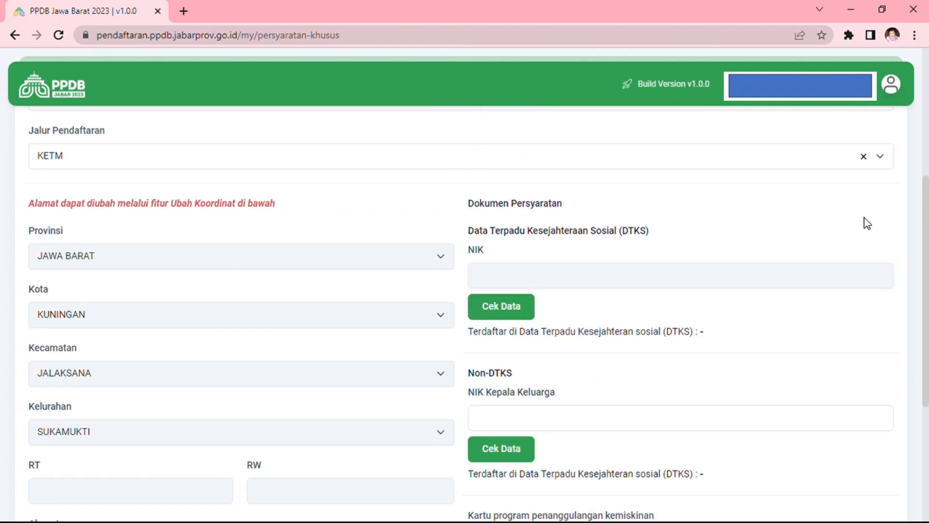
pyautogui.click(733, 160)
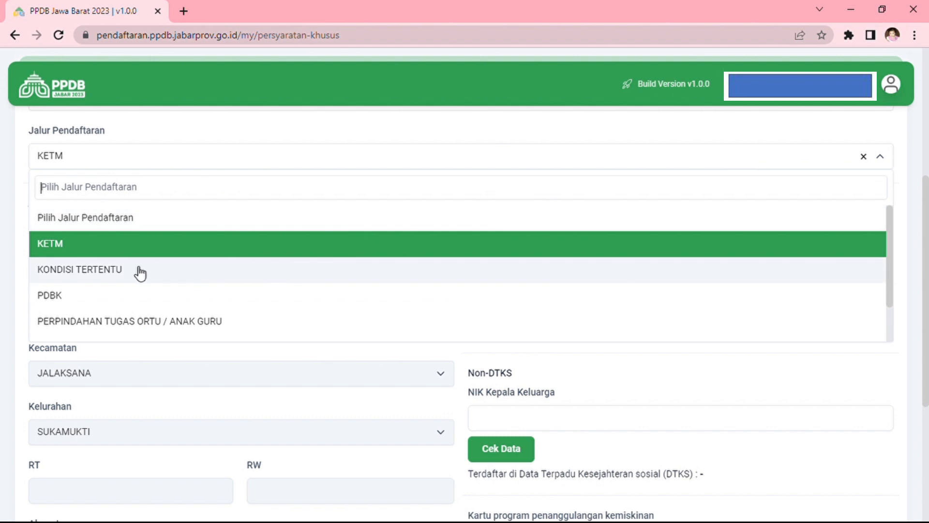
pyautogui.click(108, 279)
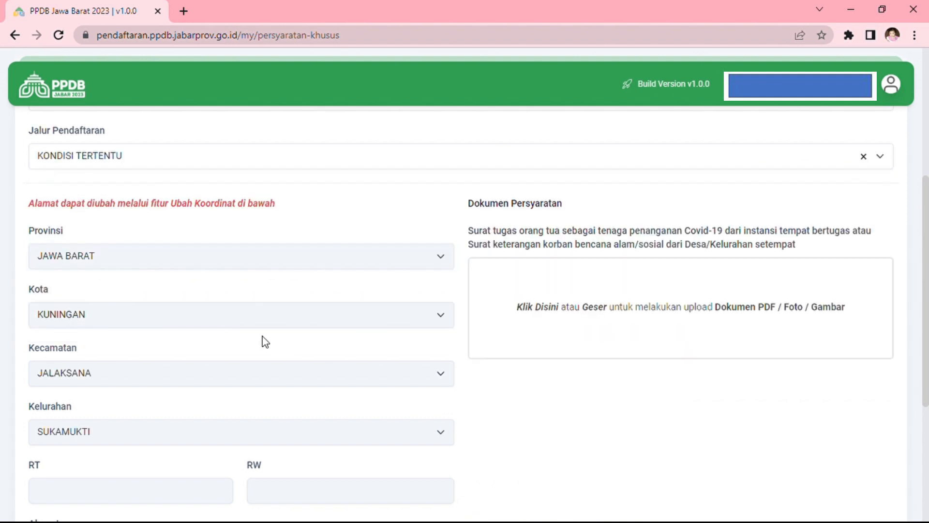
pyautogui.scroll(-5, 262, 339)
pyautogui.scroll(5, 167, 363)
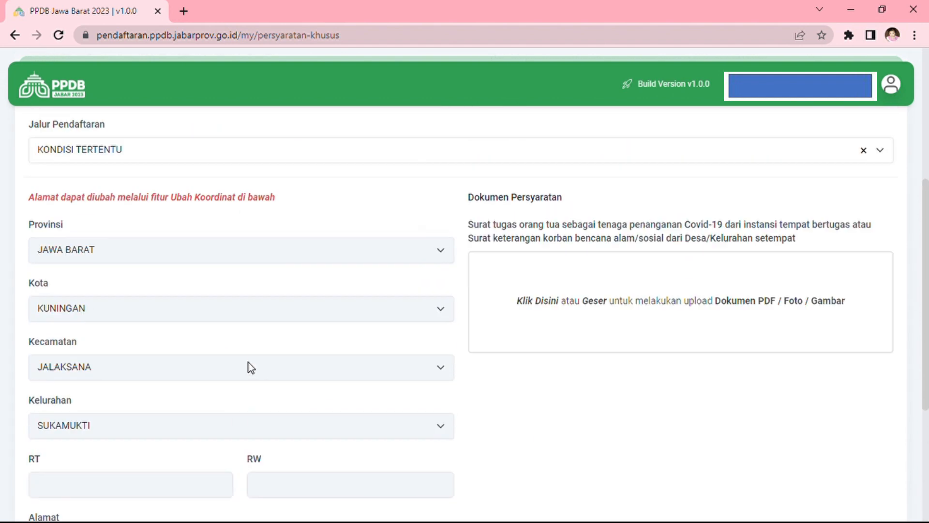
pyautogui.scroll(1, 251, 367)
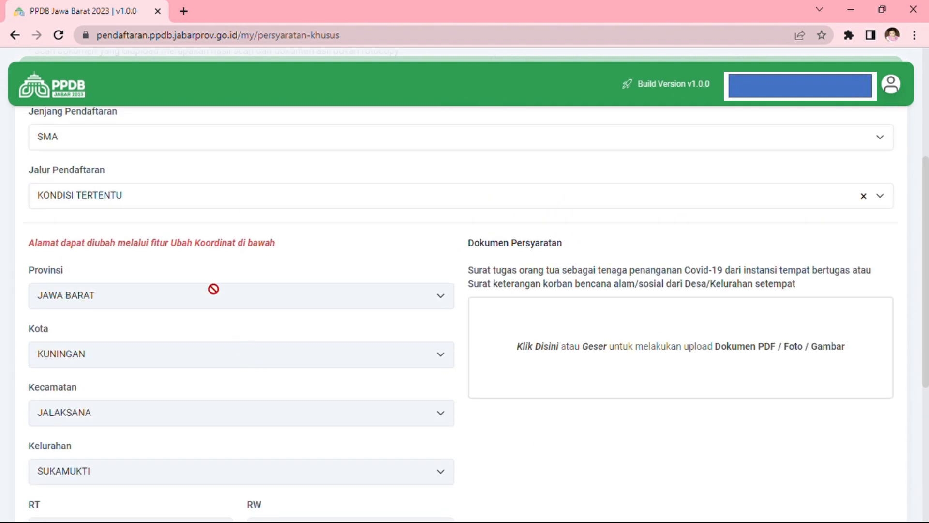
pyautogui.click(310, 204)
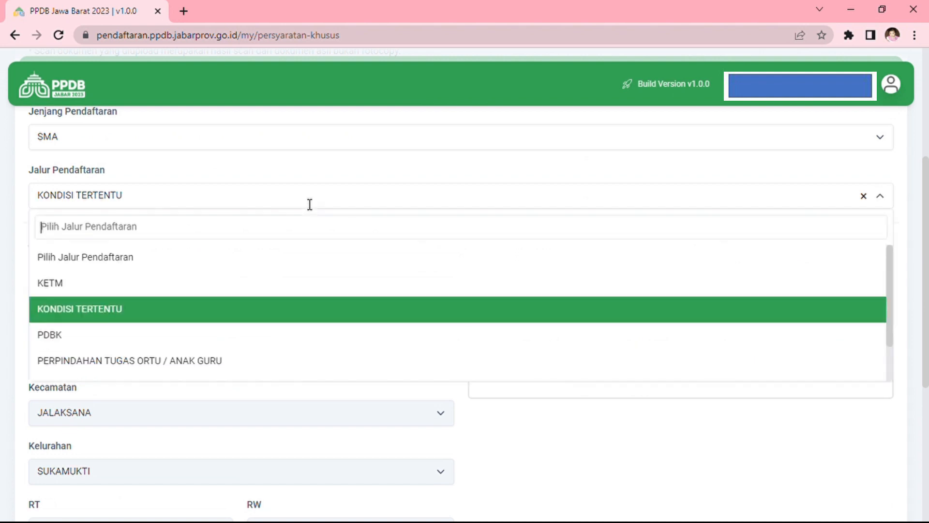
pyautogui.click(75, 289)
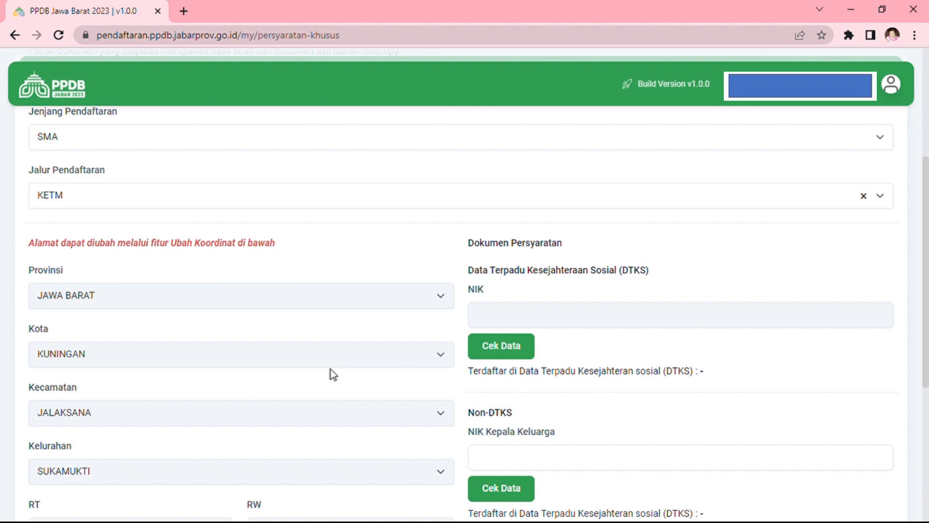
# Review the KETM form down to Simpan and back, then expand the Jalur Pendaftaran list
pyautogui.scroll(-3, 332, 370)
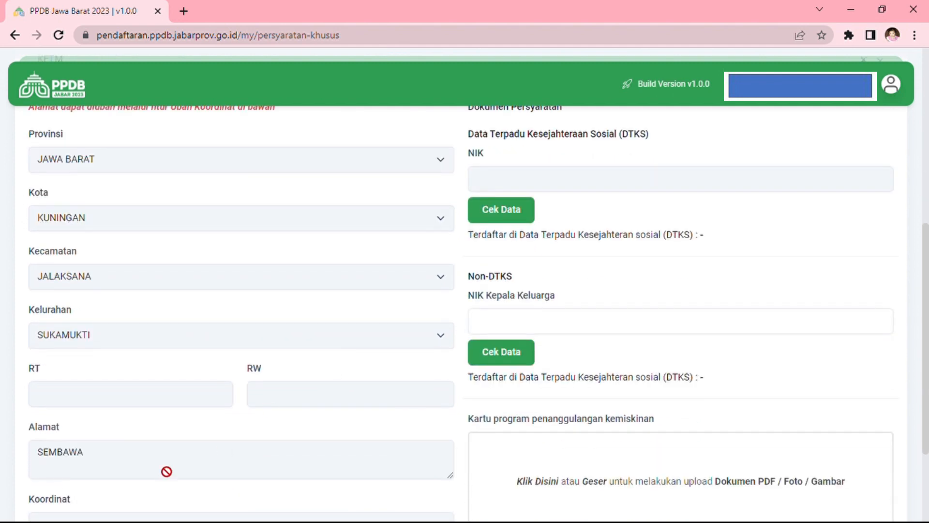
pyautogui.scroll(-3, 160, 465)
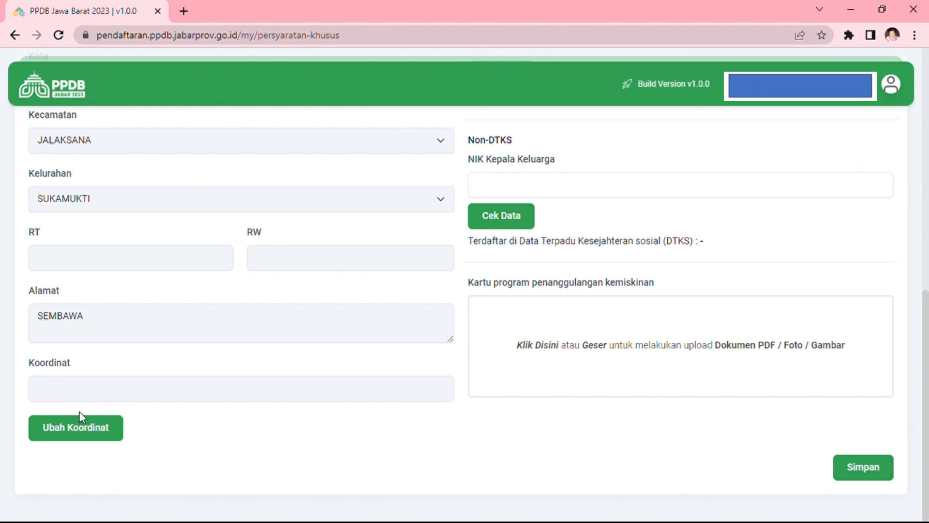
pyautogui.scroll(1, 285, 423)
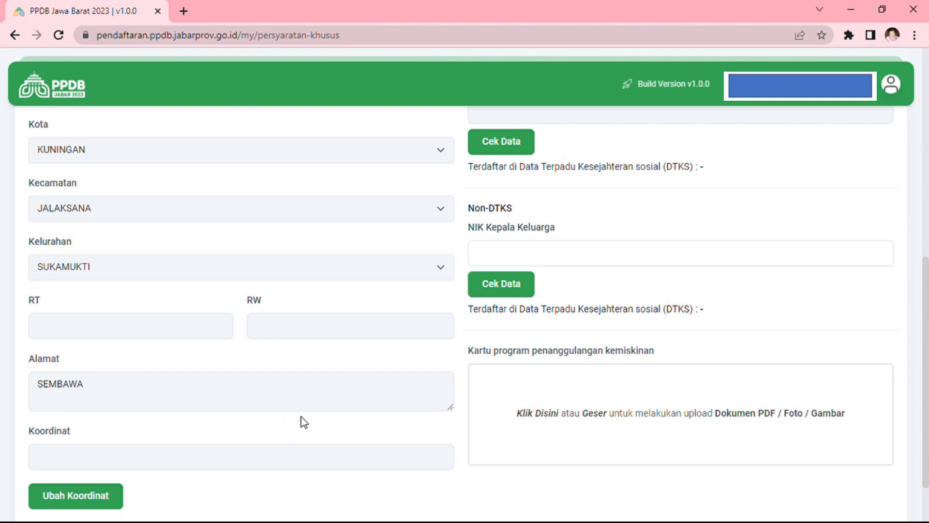
pyautogui.scroll(3, 304, 422)
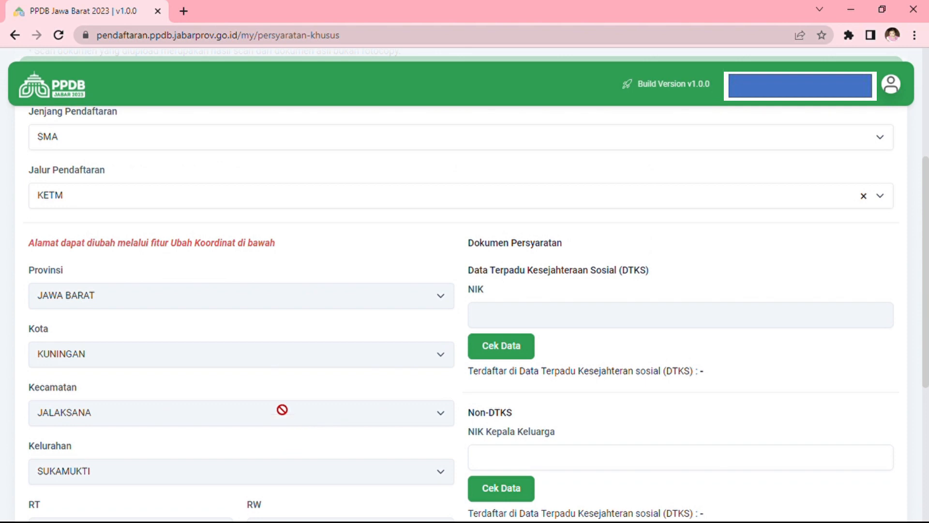
pyautogui.click(170, 201)
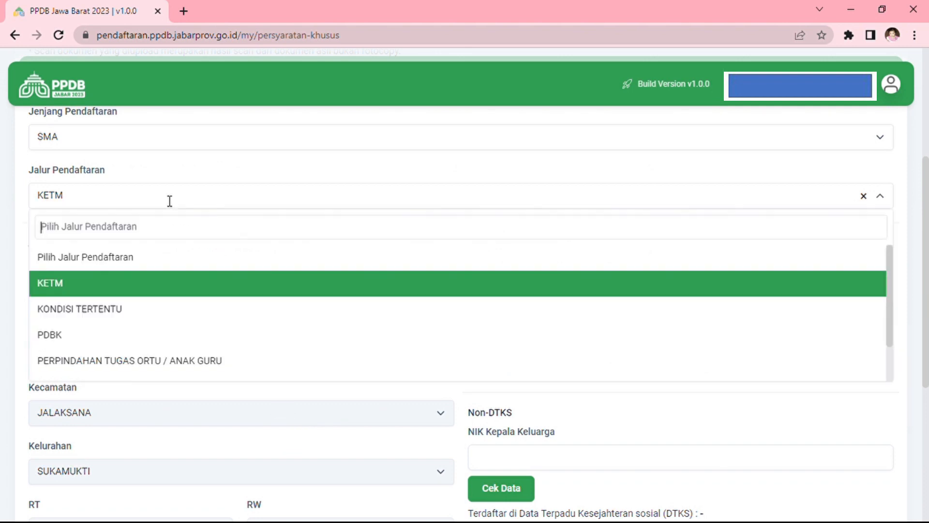
# Select KONDISI TERTENTU and review its Covid-19 duty or disaster-victim letter upload slot
pyautogui.click(117, 316)
pyautogui.scroll(-2, 320, 390)
pyautogui.scroll(1, 471, 344)
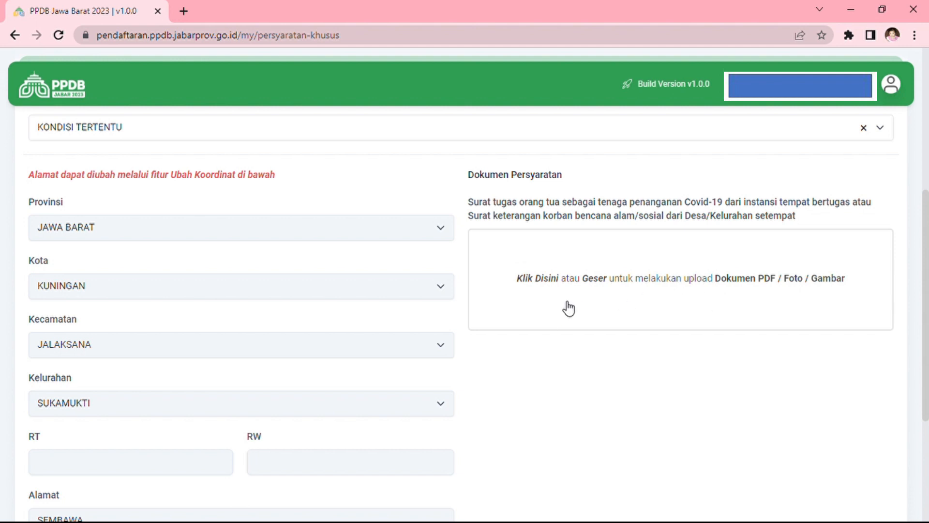
pyautogui.scroll(2, 150, 205)
pyautogui.scroll(-2, 180, 224)
pyautogui.scroll(2, 146, 222)
# Try the PDBK route, then settle on PERPINDAHAN TUGAS ORTU / ANAK GURU
pyautogui.click(142, 200)
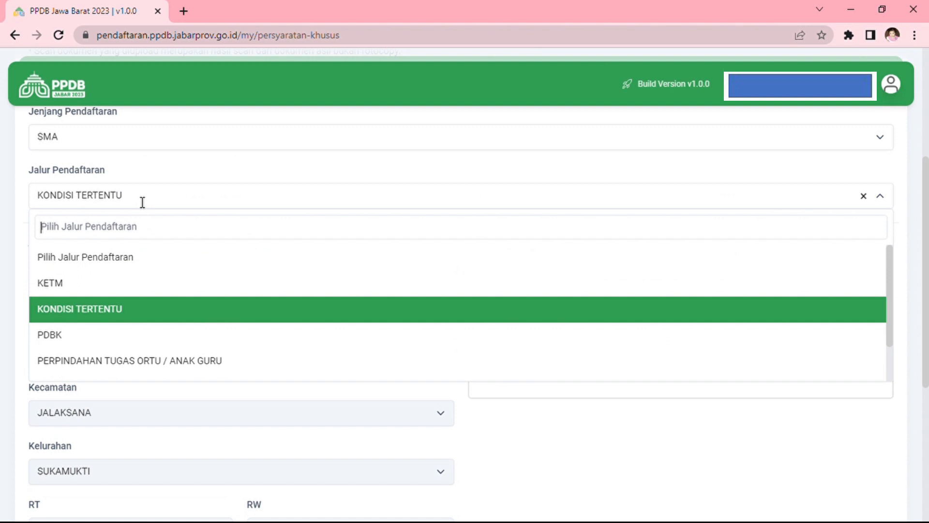
pyautogui.click(84, 339)
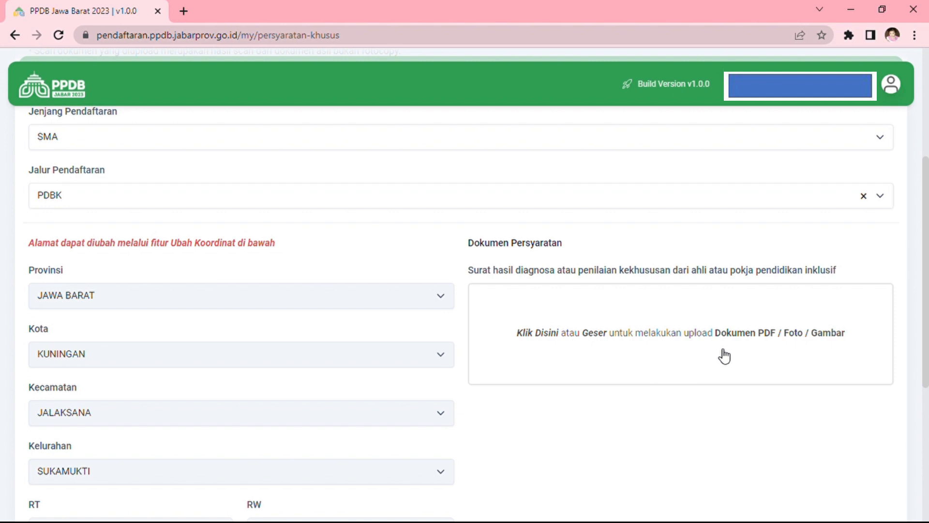
pyautogui.scroll(-4, 605, 361)
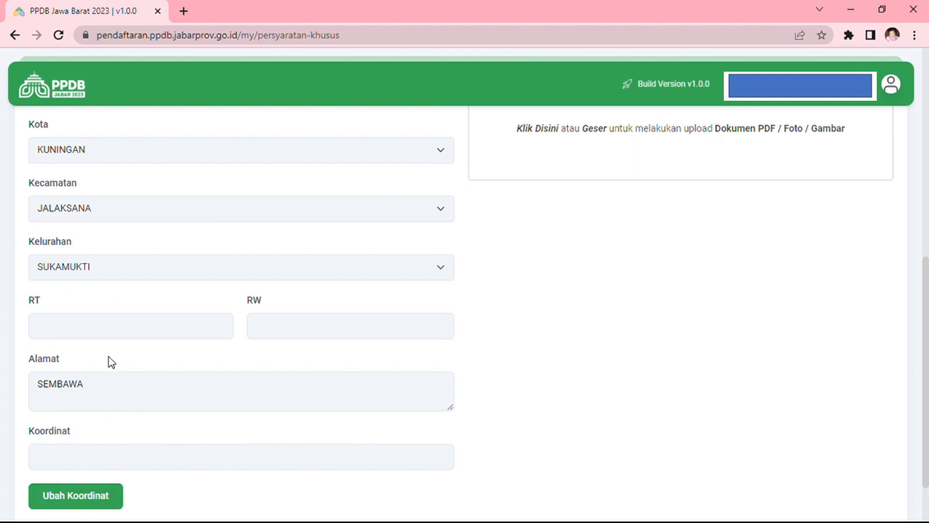
pyautogui.scroll(3, 687, 335)
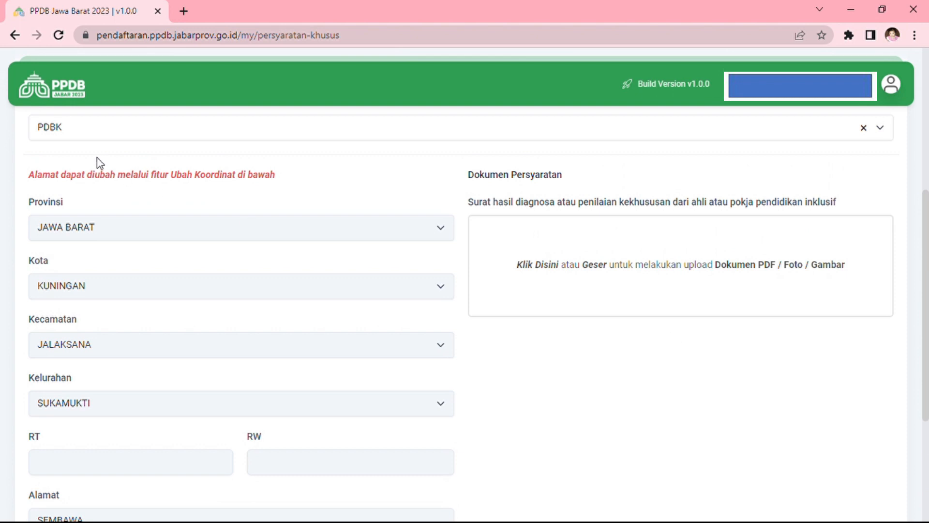
pyautogui.click(129, 128)
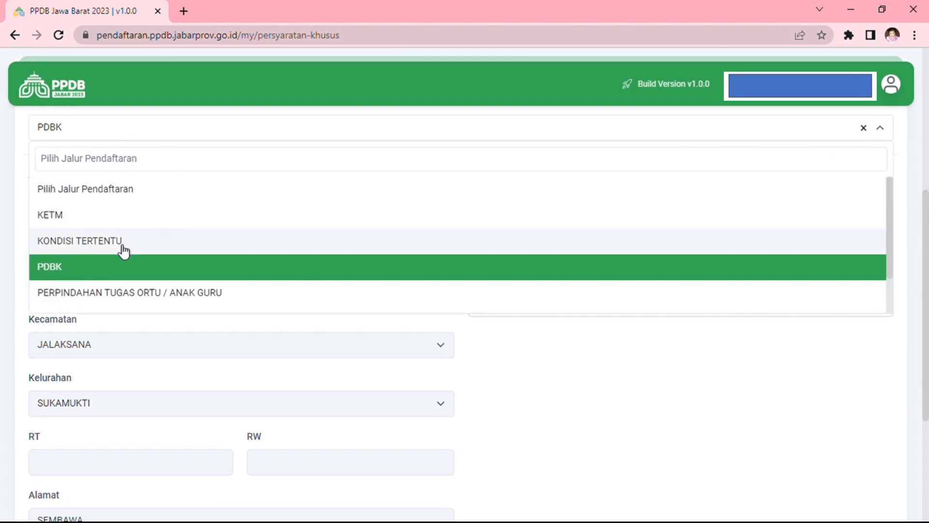
pyautogui.click(136, 295)
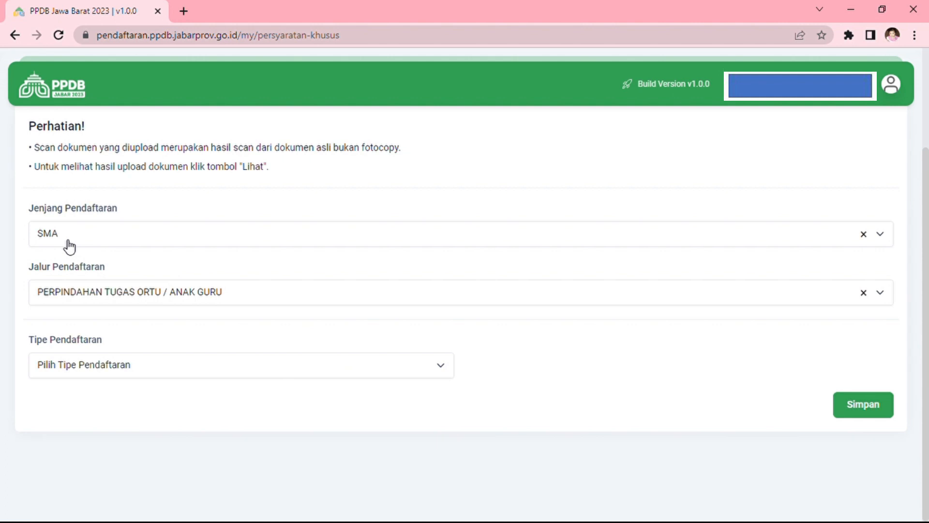
# Choose Perpindahan as the registration type and review its address, transfer-letter and domicile-certificate fields
pyautogui.click(296, 375)
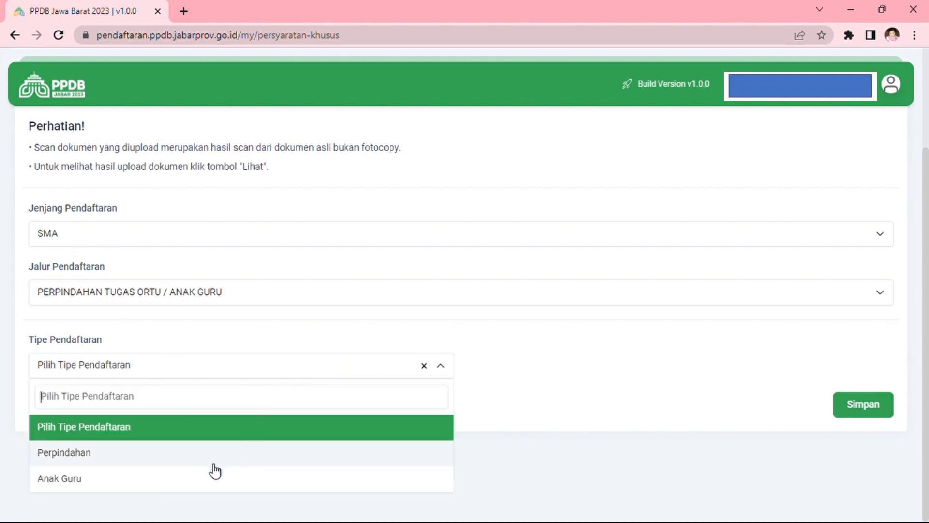
pyautogui.click(81, 457)
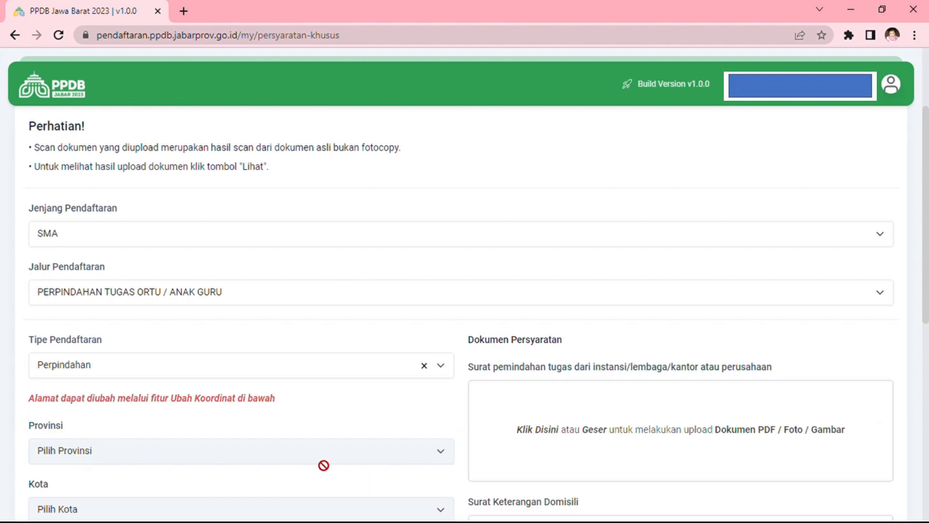
pyautogui.scroll(-3, 323, 466)
pyautogui.scroll(-2, 319, 461)
pyautogui.scroll(-4, 319, 461)
pyautogui.scroll(4, 319, 461)
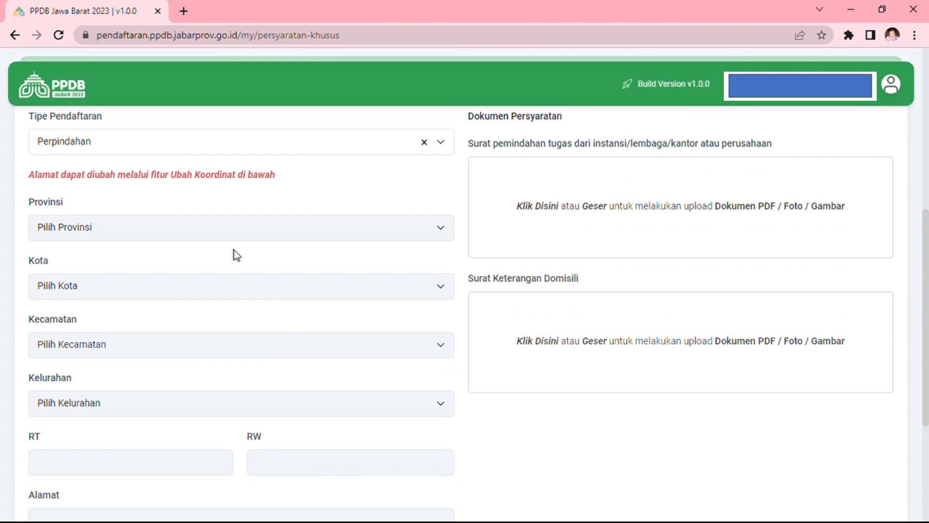
pyautogui.scroll(2, 290, 417)
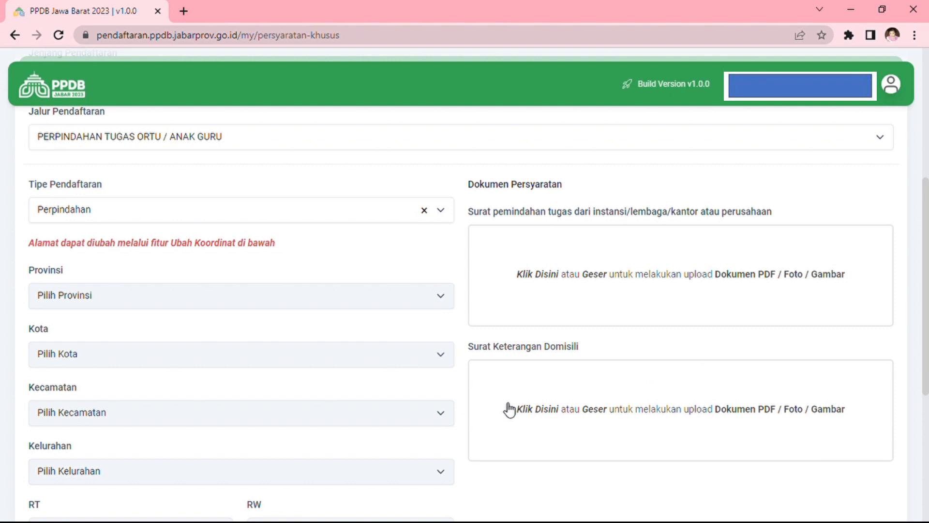
# Choose Anak Guru as the registration type and look over its teaching-letter and certificate uploads
pyautogui.click(249, 221)
pyautogui.click(73, 324)
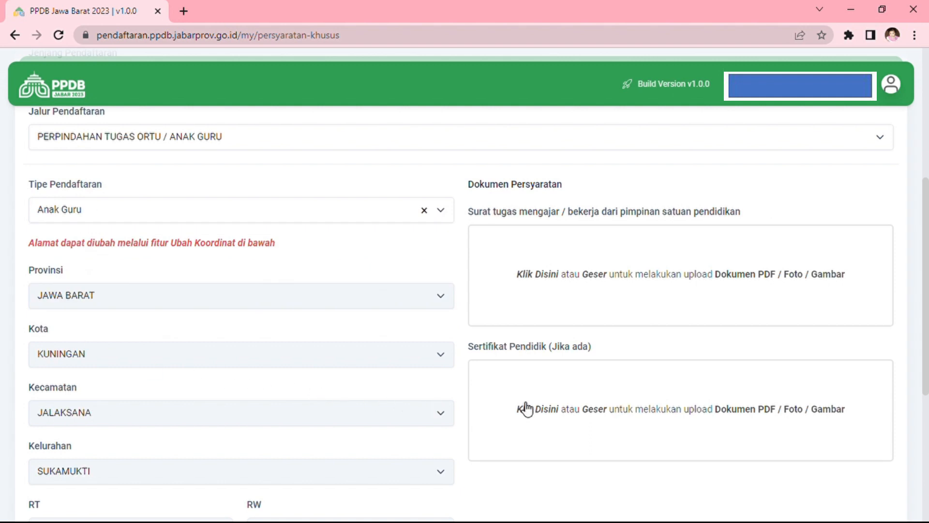
pyautogui.scroll(-3, 527, 409)
pyautogui.scroll(-3, 525, 407)
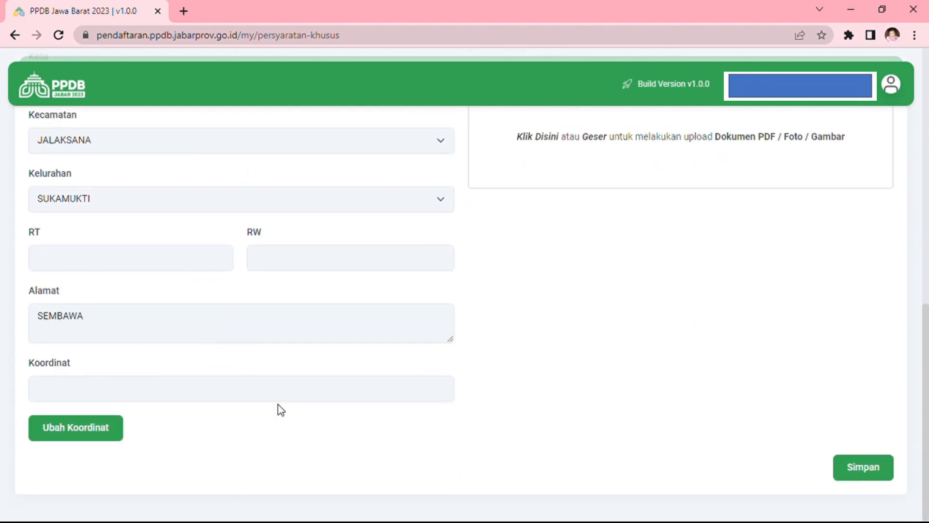
pyautogui.scroll(1, 279, 406)
pyautogui.scroll(3, 304, 430)
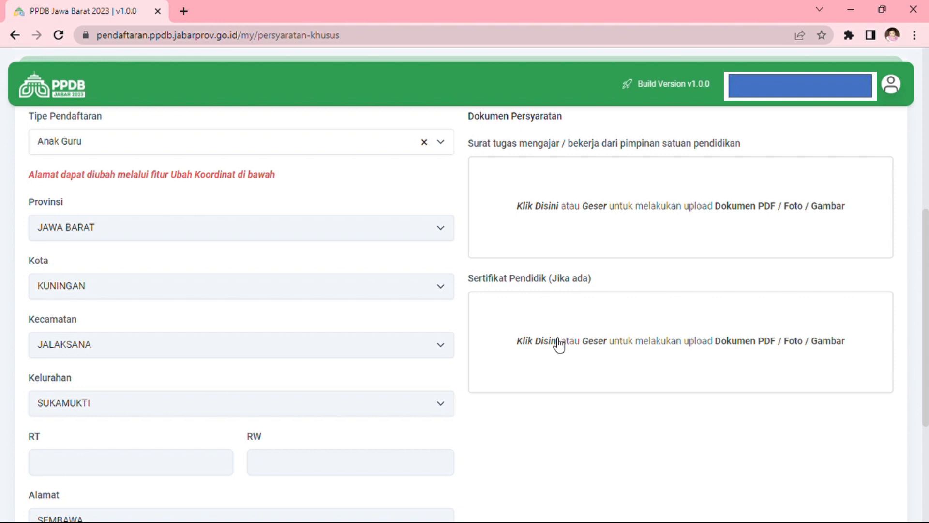
# Compare by switching the type to Perpindahan, then return it to Anak Guru
pyautogui.click(314, 153)
pyautogui.click(101, 232)
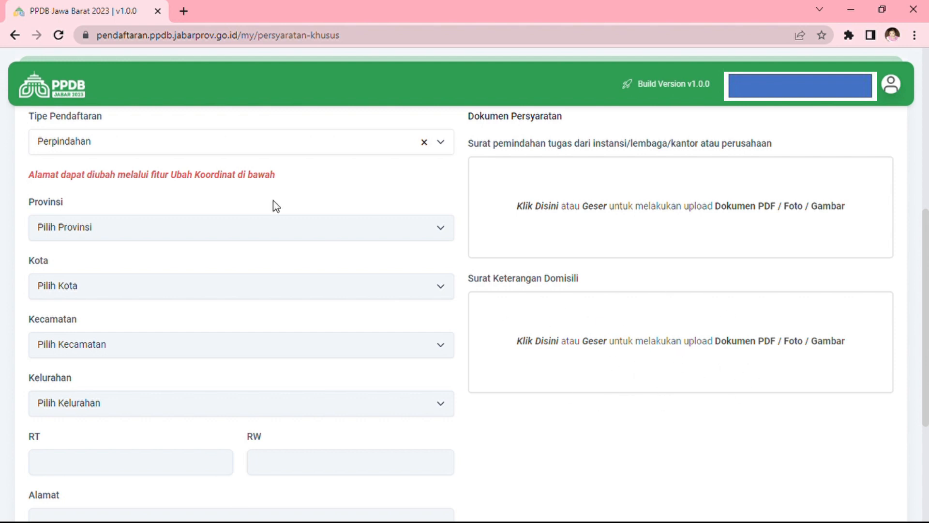
pyautogui.click(174, 150)
pyautogui.click(92, 262)
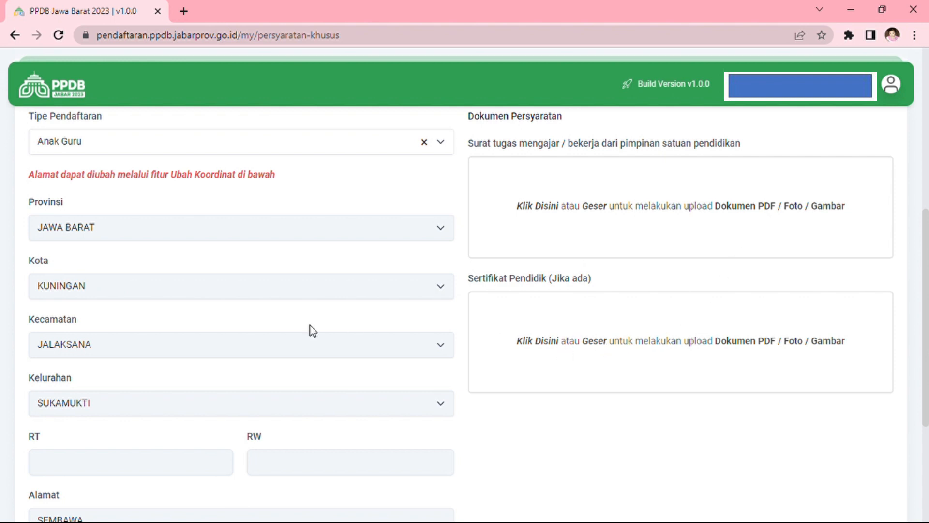
# Set Jalur Pendaftaran to PRESTASI KEJUARAAN
pyautogui.scroll(1, 348, 303)
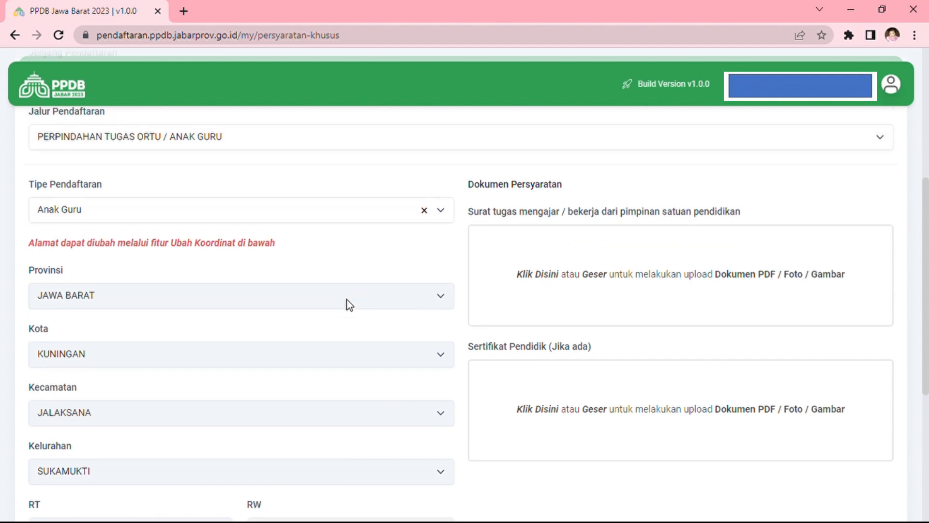
pyautogui.scroll(1, 352, 304)
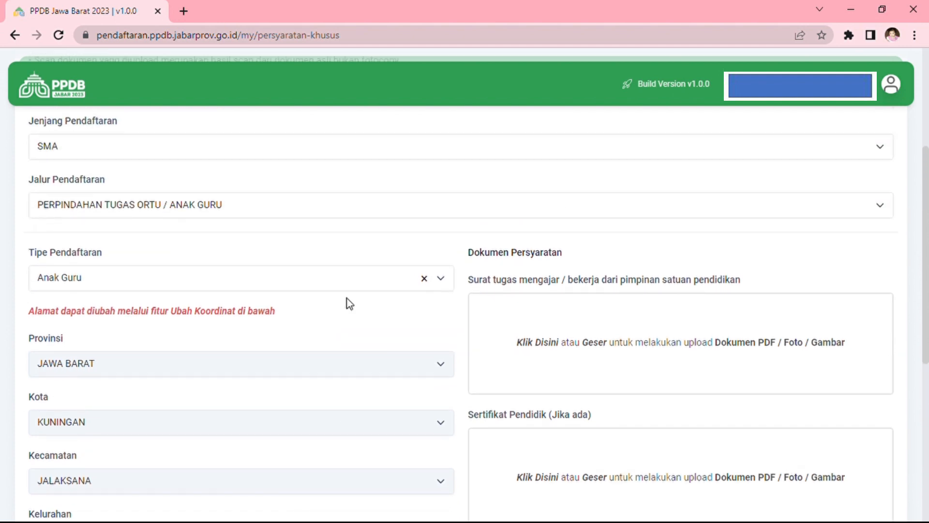
pyautogui.scroll(1, 347, 304)
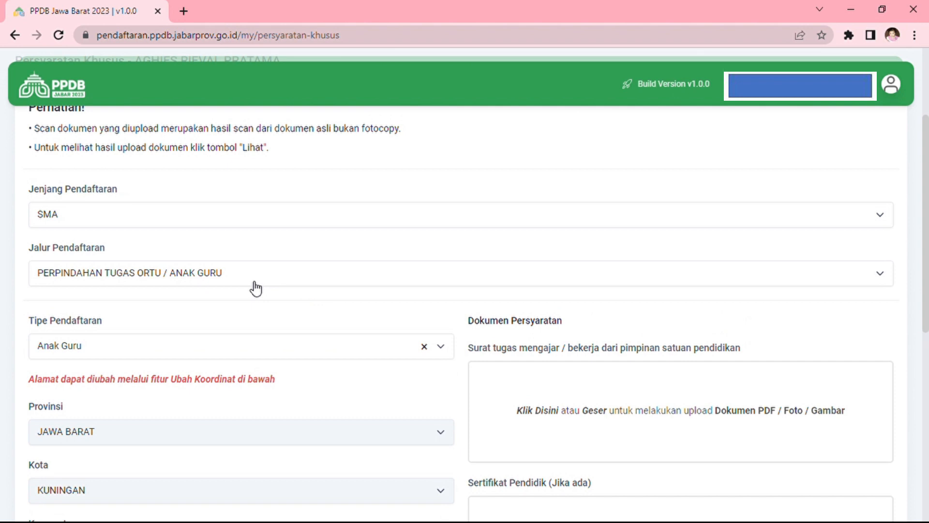
pyautogui.click(252, 278)
pyautogui.scroll(-2, 225, 366)
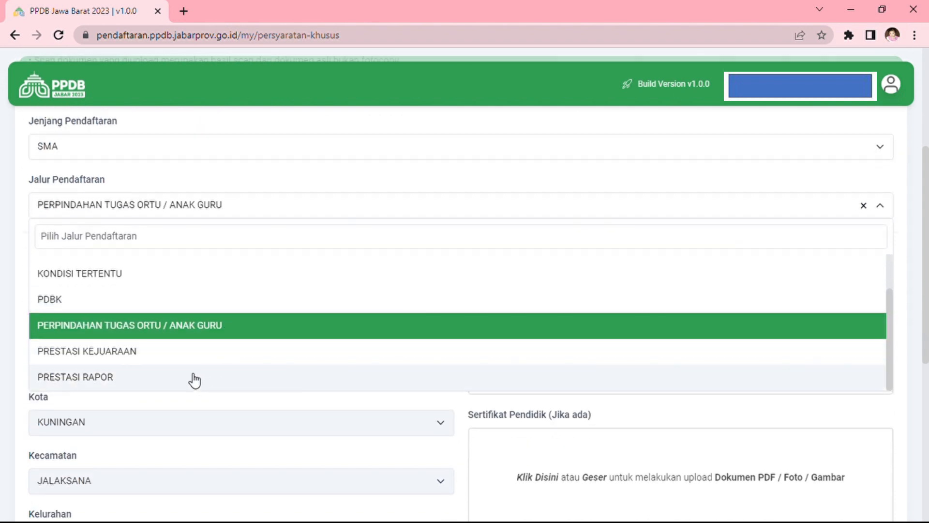
pyautogui.click(118, 359)
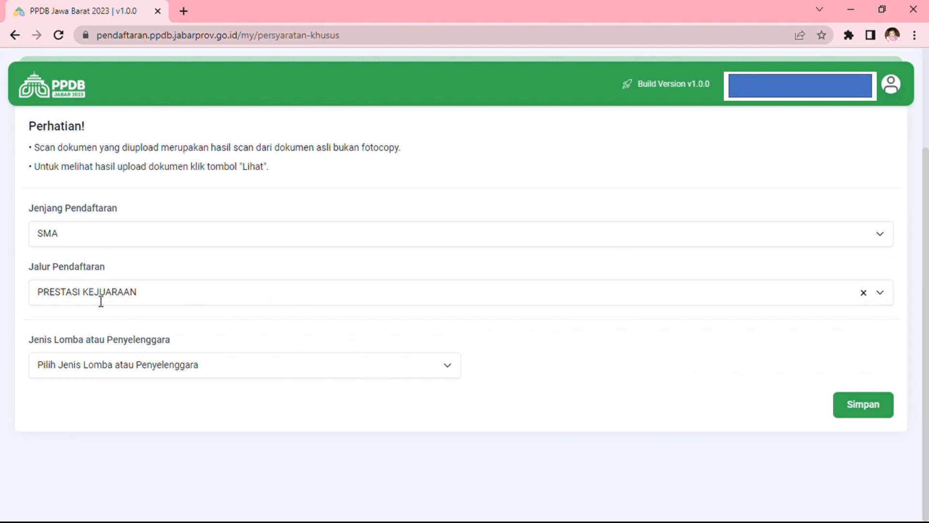
# Browse the Jenis Lomba atau Penyelenggara options without picking one
pyautogui.click(413, 373)
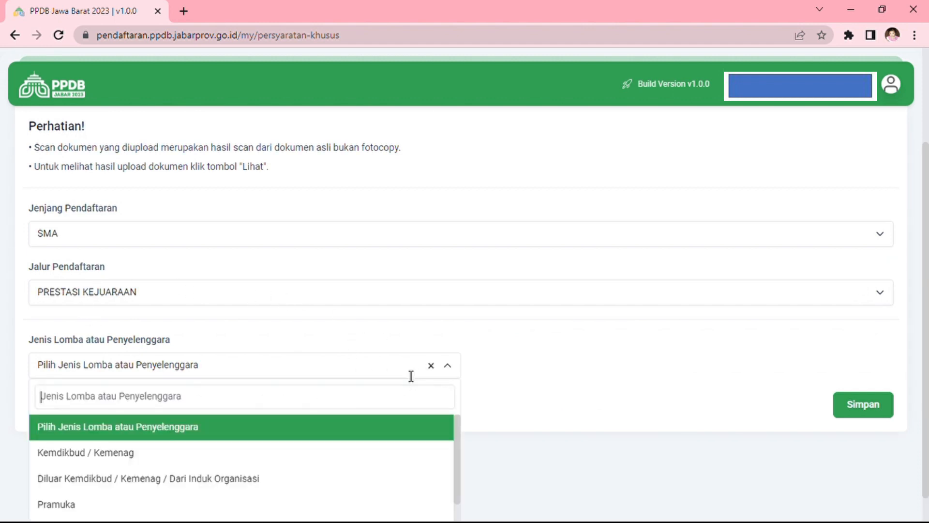
pyautogui.scroll(-1, 388, 402)
pyautogui.scroll(-3, 329, 446)
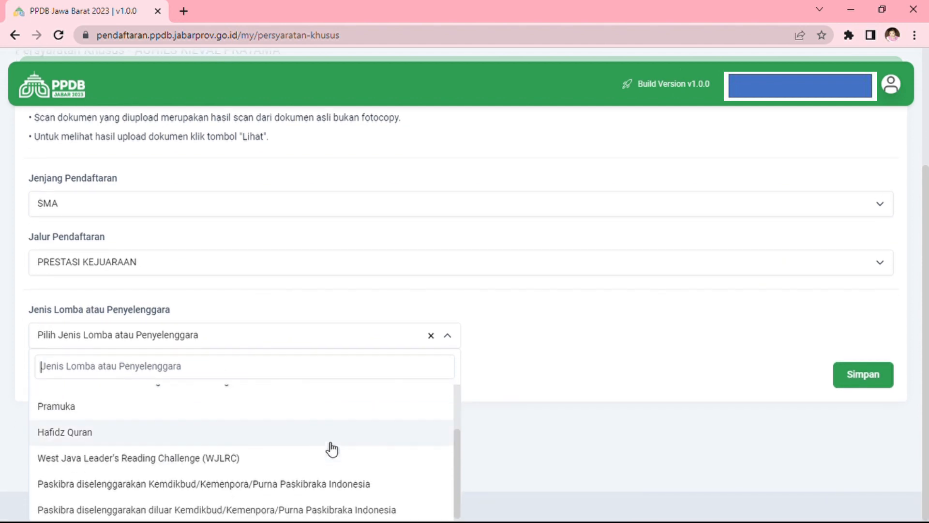
pyautogui.scroll(3, 330, 446)
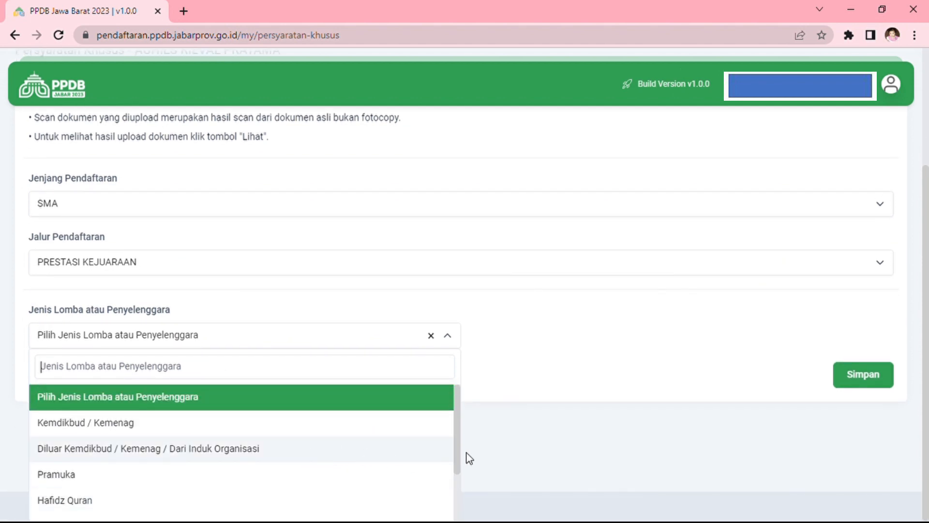
pyautogui.scroll(-3, 126, 448)
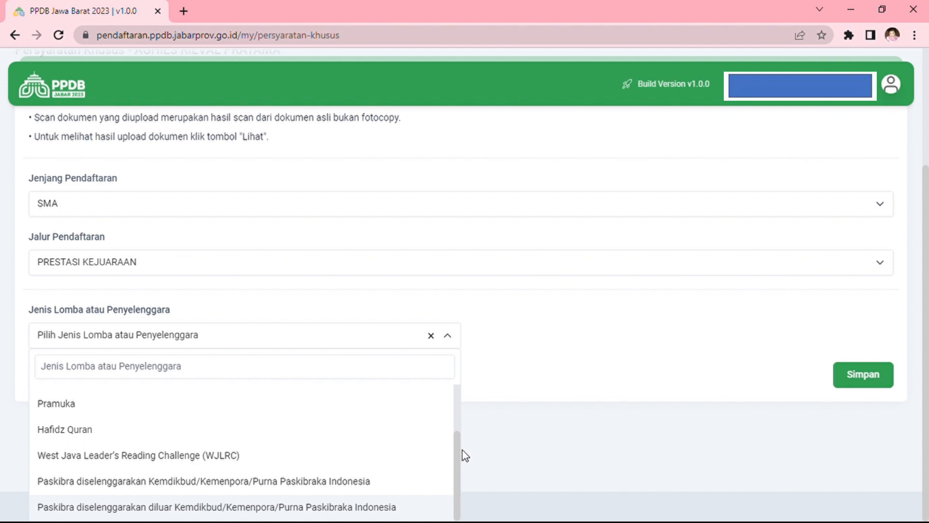
pyautogui.moveTo(460, 487); pyautogui.dragTo(450, 512)
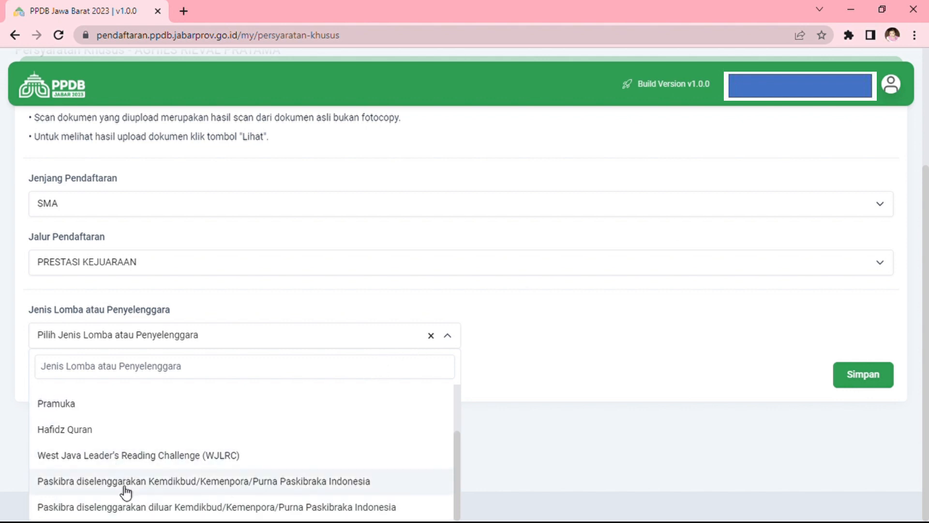
# Pick Hafidz Quran and review the Jumlah Juz, certificate, photo and Link Youtube fields
pyautogui.click(71, 430)
pyautogui.scroll(-2, 349, 465)
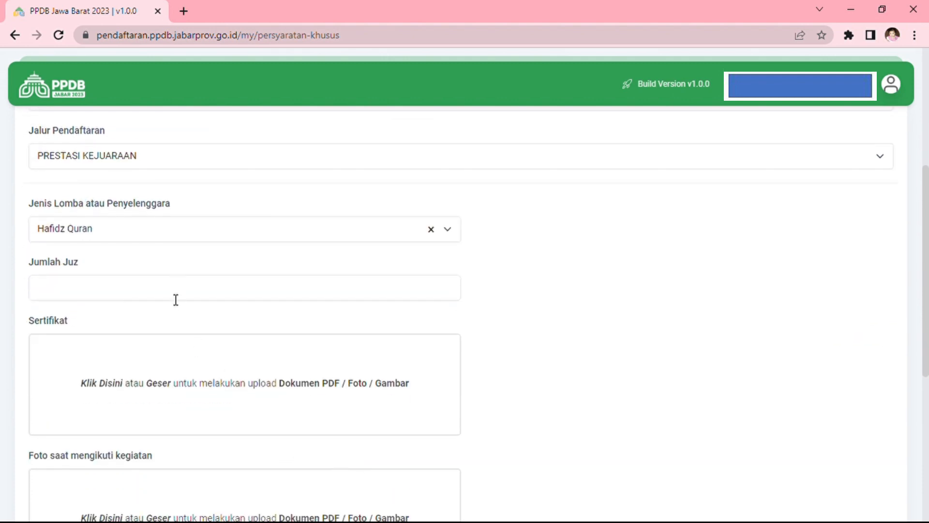
pyautogui.scroll(-3, 187, 390)
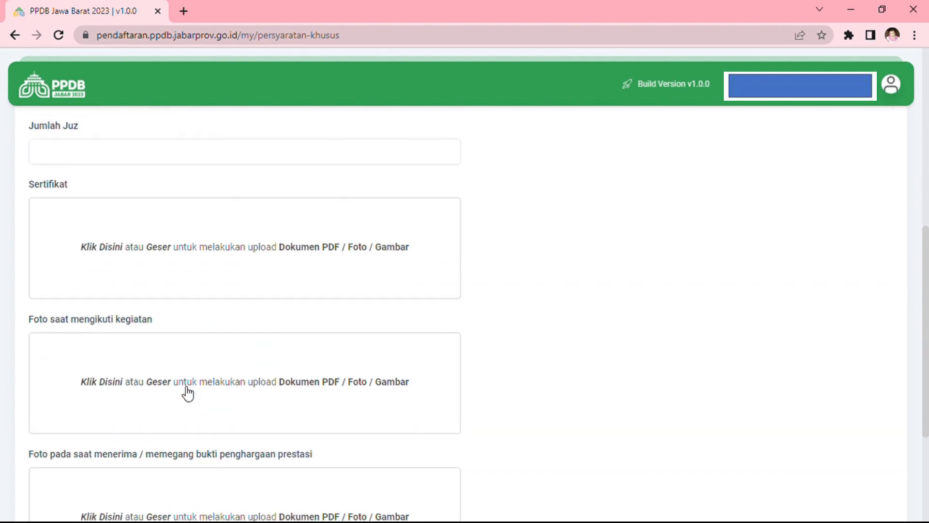
pyautogui.scroll(-2, 207, 392)
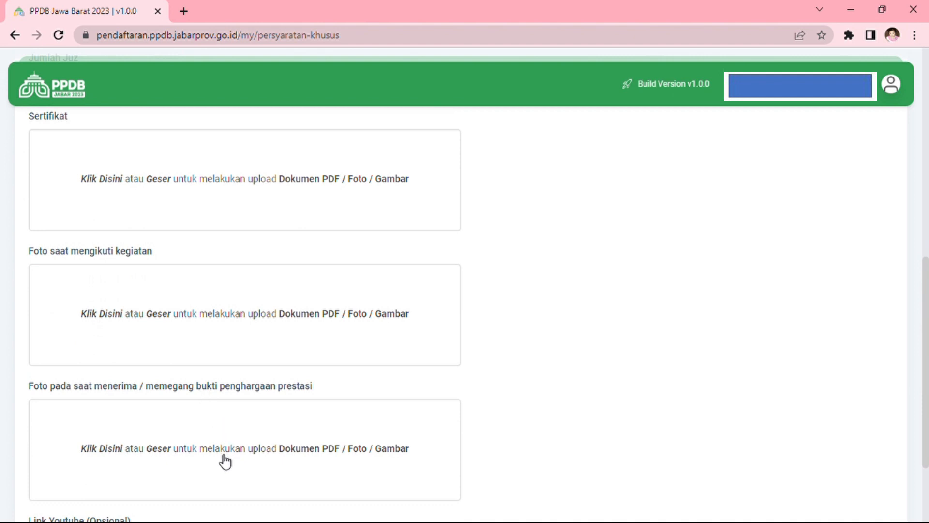
pyautogui.scroll(-3, 225, 461)
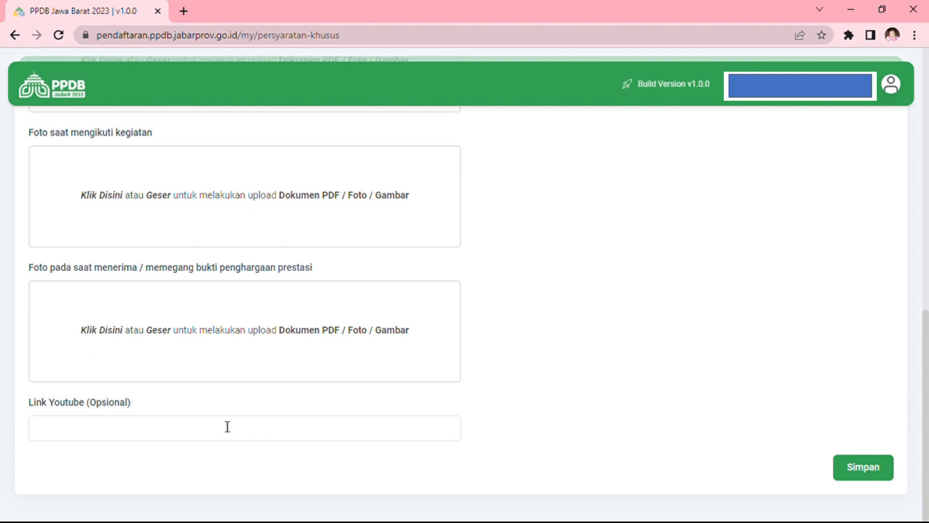
pyautogui.scroll(2, 301, 436)
pyautogui.scroll(2, 300, 436)
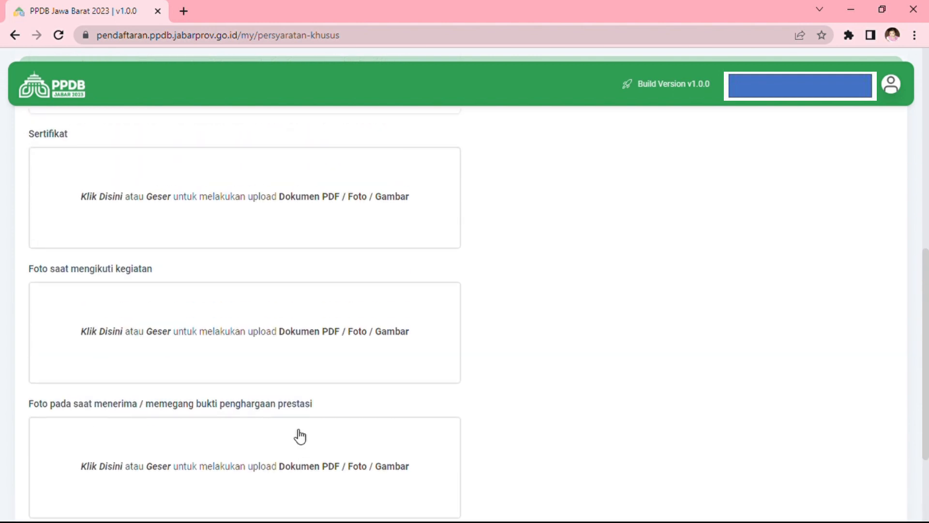
pyautogui.scroll(-1, 298, 435)
pyautogui.scroll(-2, 300, 435)
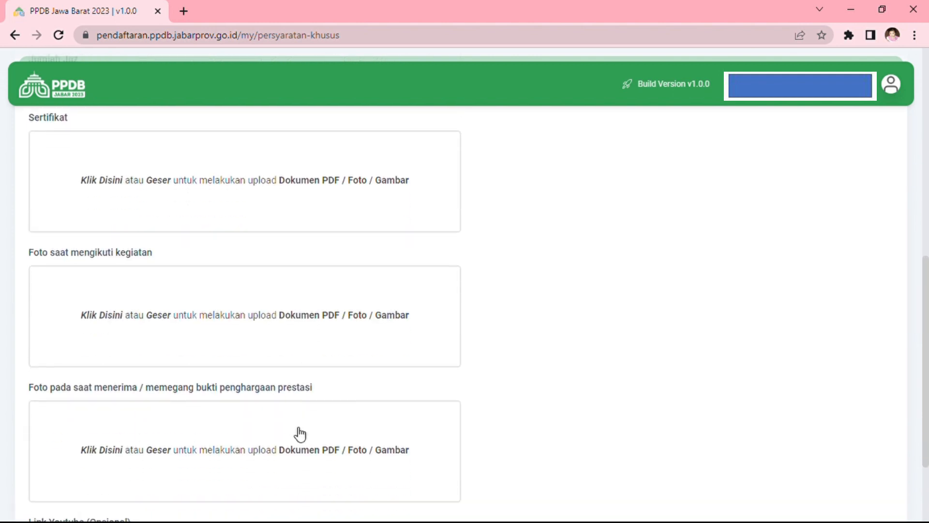
pyautogui.scroll(2, 300, 434)
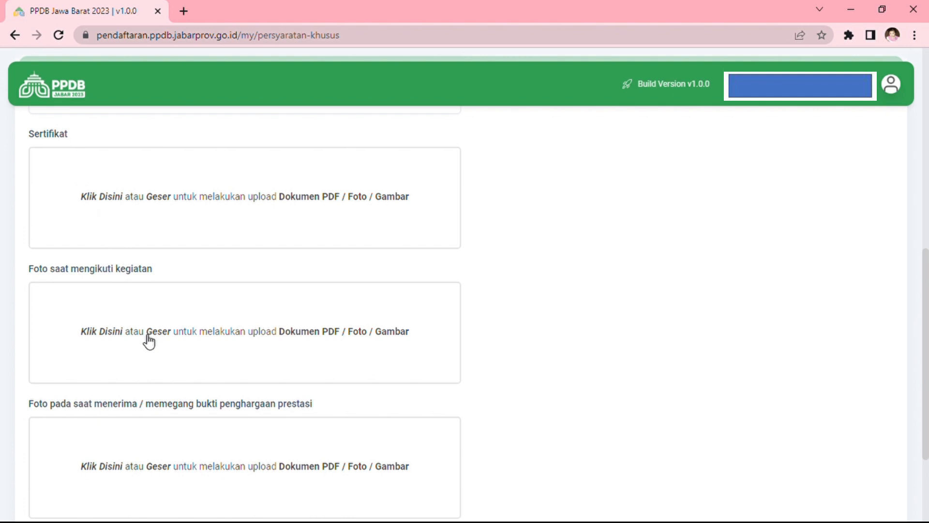
pyautogui.scroll(-3, 149, 342)
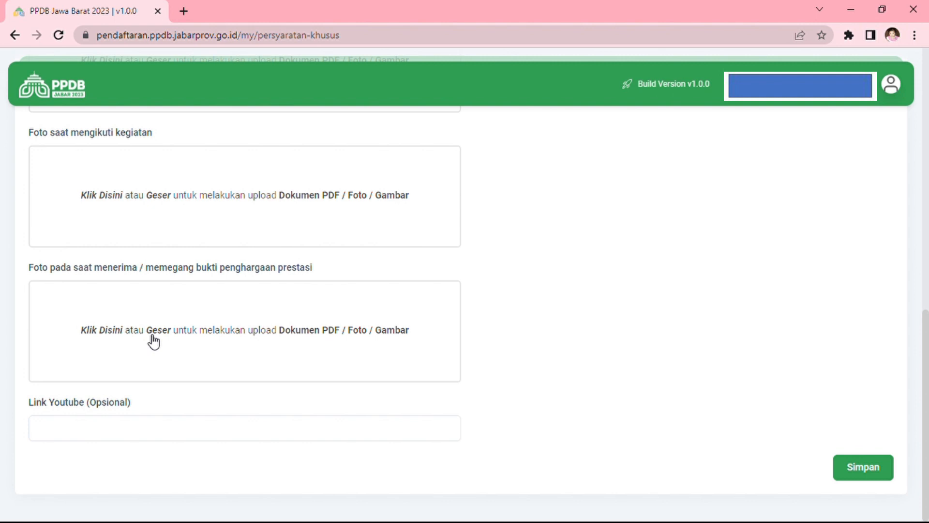
pyautogui.scroll(4, 189, 322)
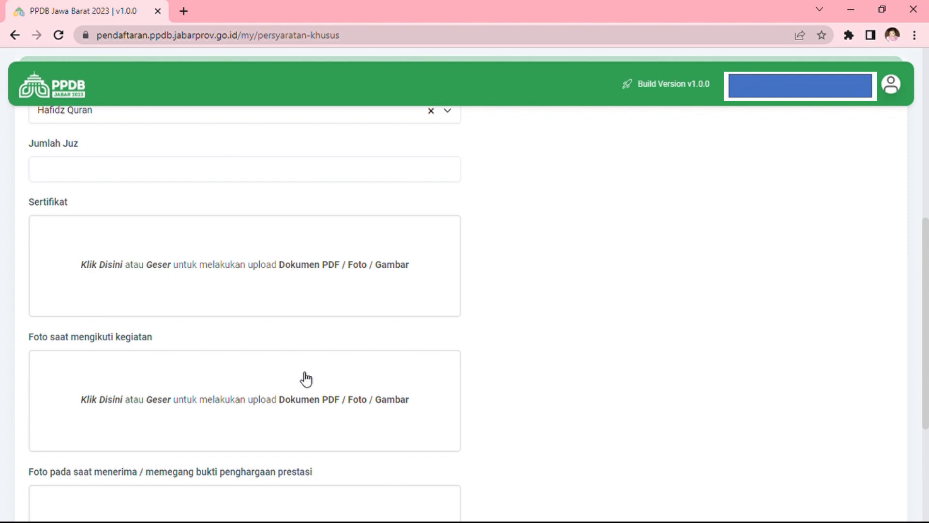
pyautogui.scroll(-1, 232, 417)
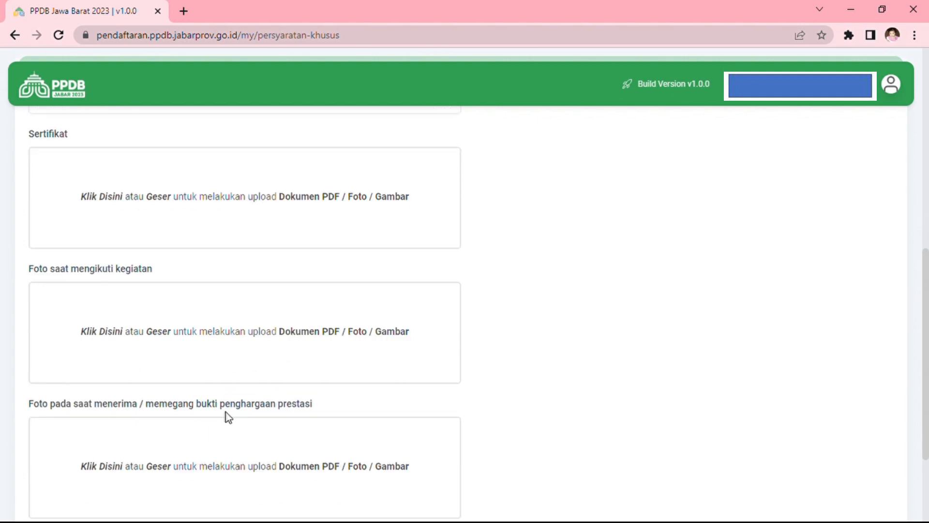
pyautogui.scroll(-1, 228, 416)
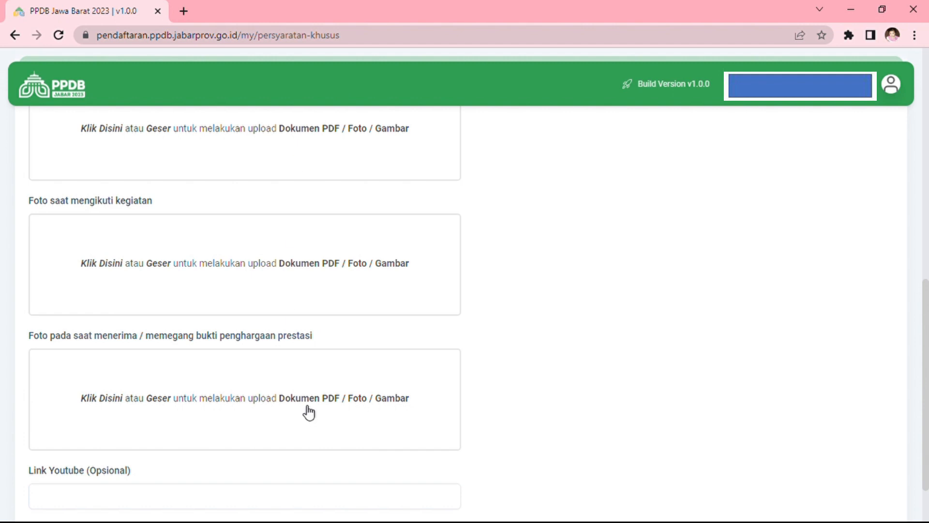
pyautogui.scroll(5, 305, 409)
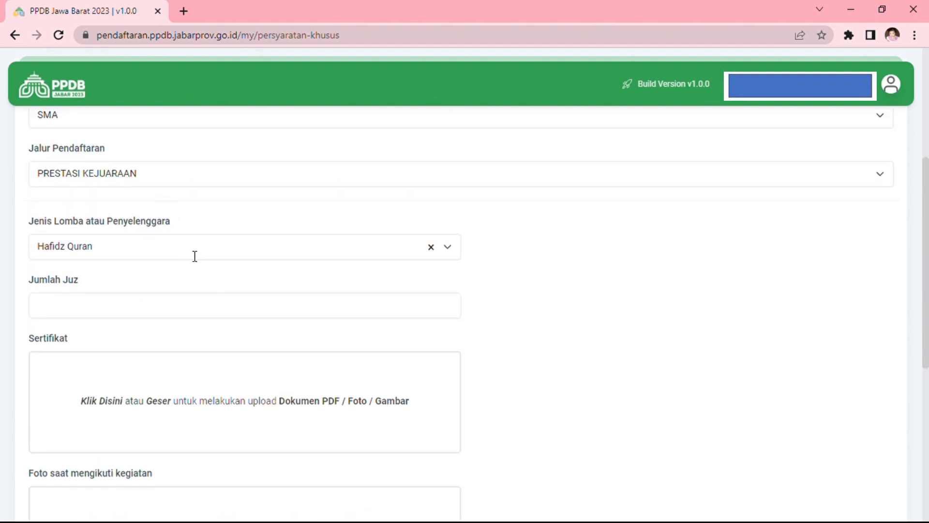
# Change the competition type to Pramuka and review the new Nama Prestasi and upload fields
pyautogui.click(195, 256)
pyautogui.click(69, 319)
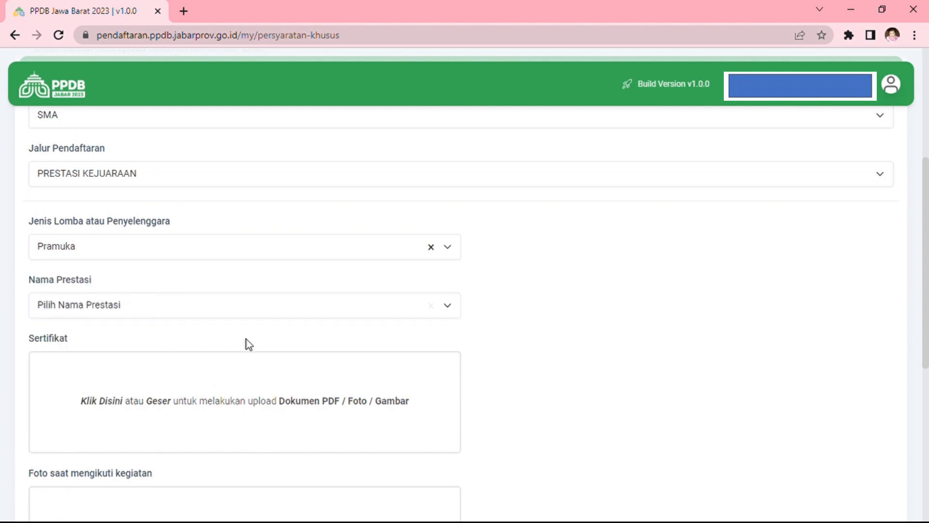
pyautogui.scroll(-4, 353, 345)
pyautogui.scroll(-1, 349, 341)
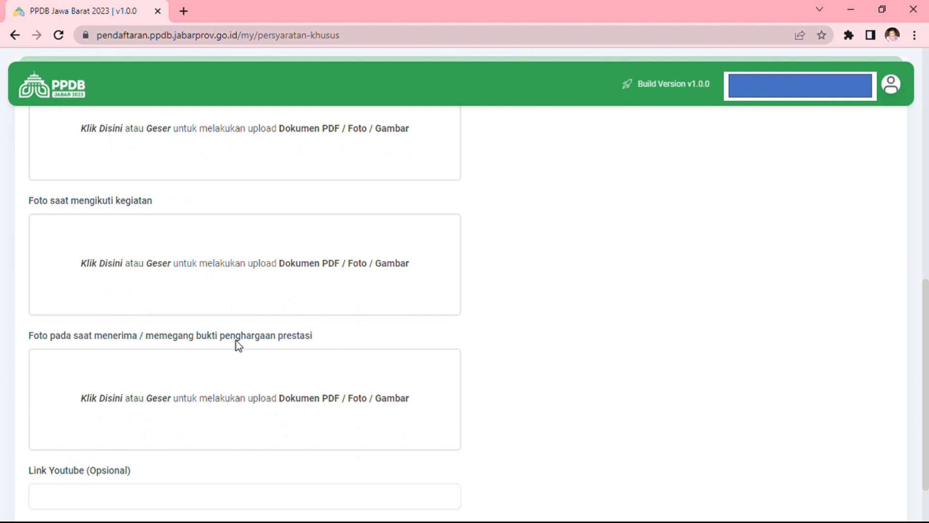
pyautogui.scroll(1, 237, 288)
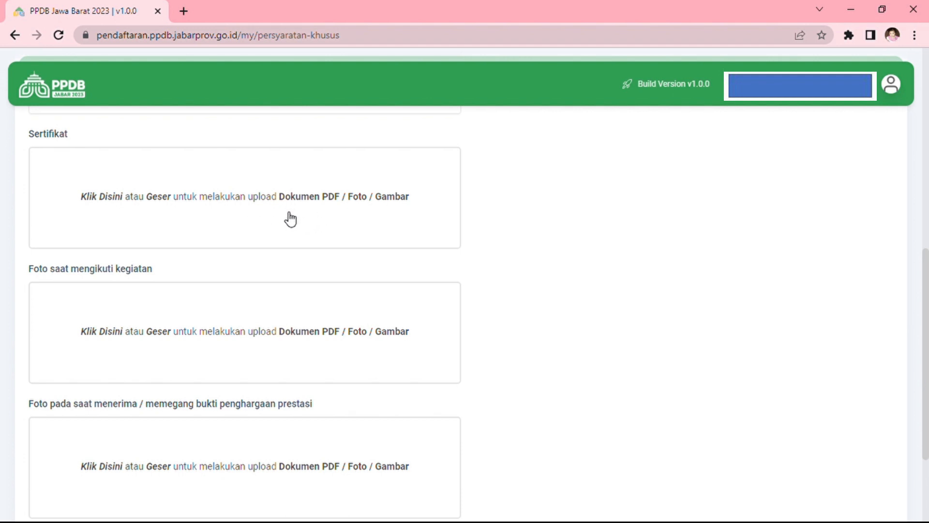
pyautogui.scroll(3, 279, 291)
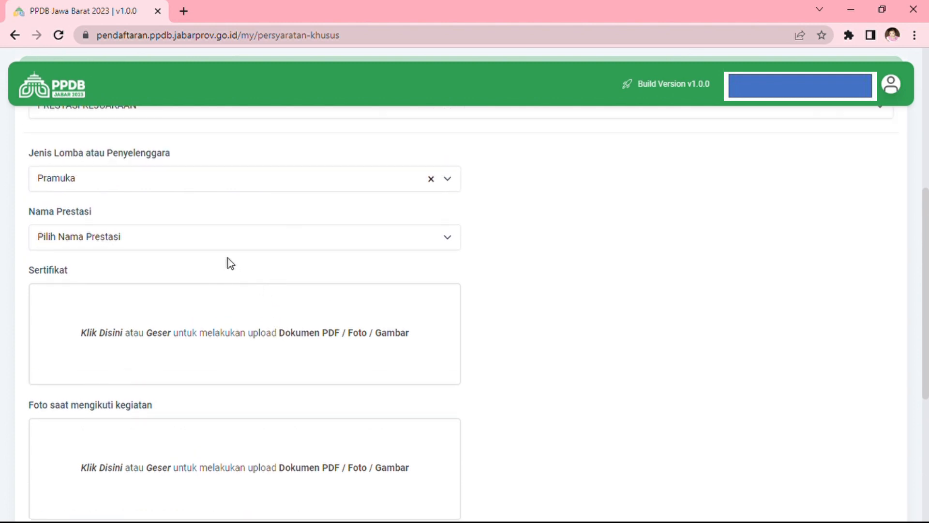
# Browse all the Pramuka Nama Prestasi choices, then dismiss the list leaving it unchosen
pyautogui.click(230, 242)
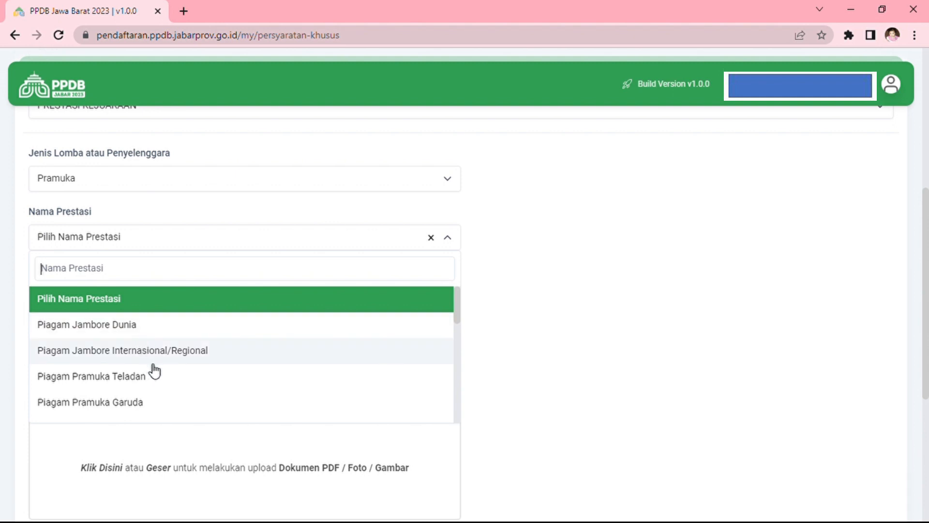
pyautogui.scroll(-2, 166, 395)
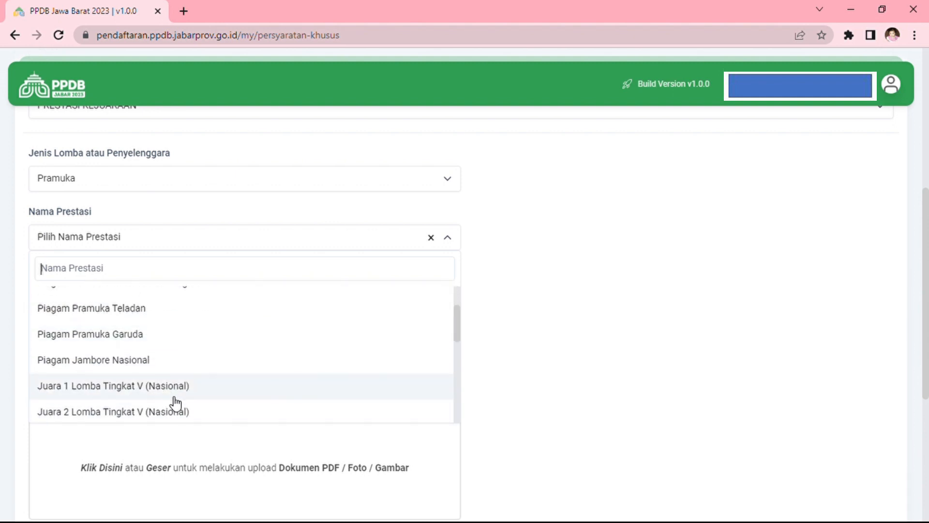
pyautogui.scroll(-3, 175, 403)
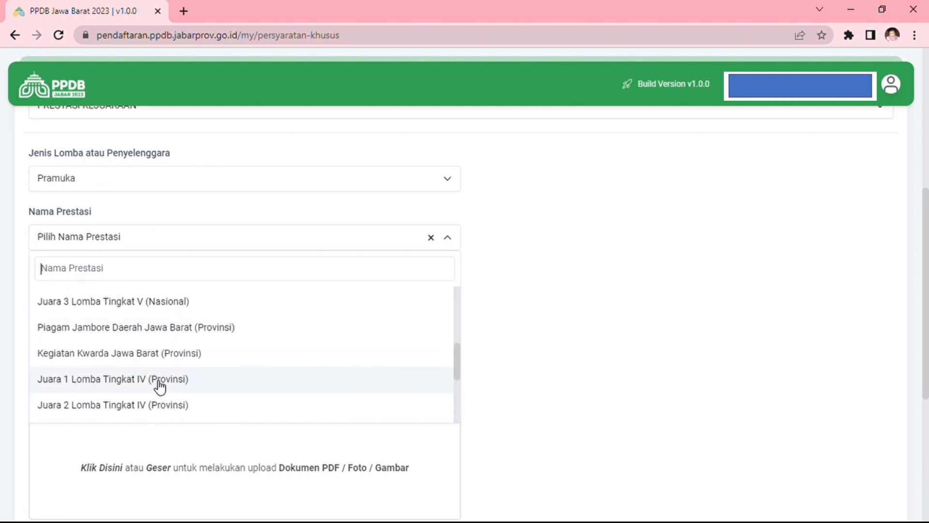
pyautogui.scroll(-3, 179, 379)
pyautogui.scroll(-1, 177, 380)
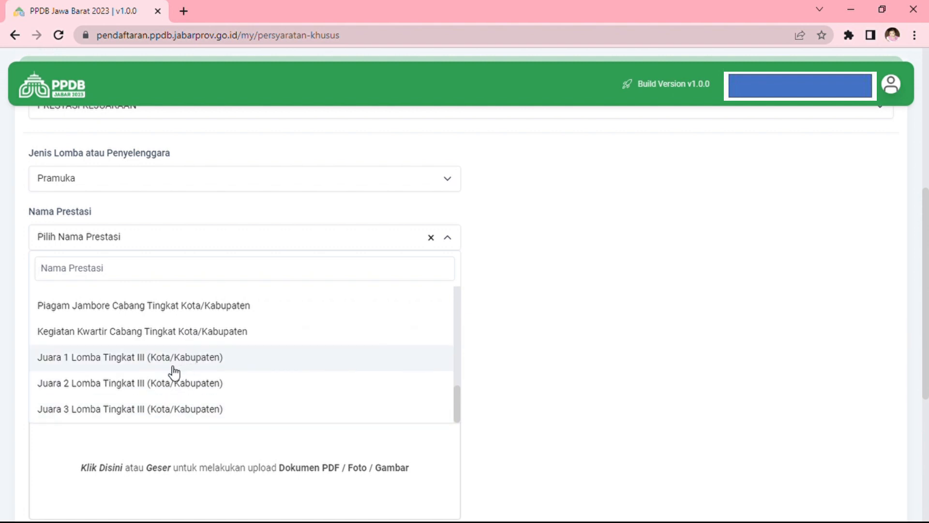
pyautogui.scroll(2, 175, 373)
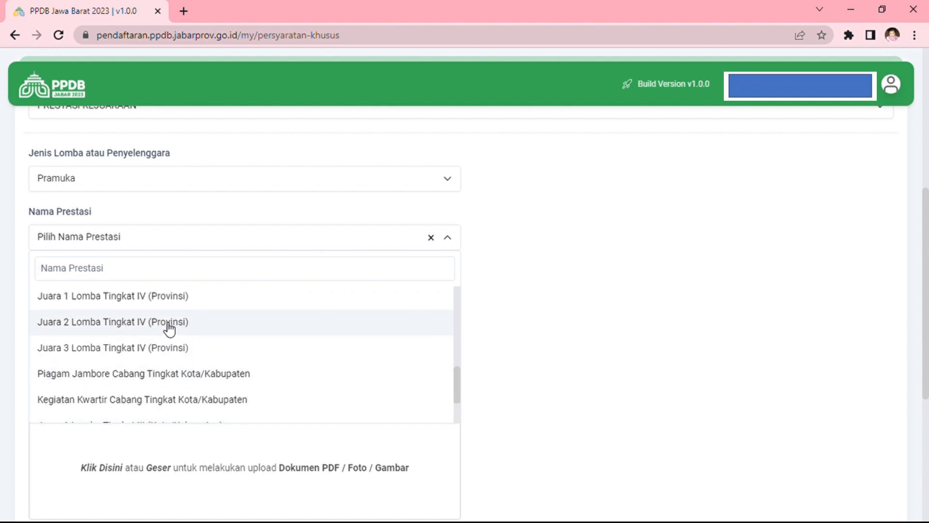
pyautogui.scroll(-2, 174, 346)
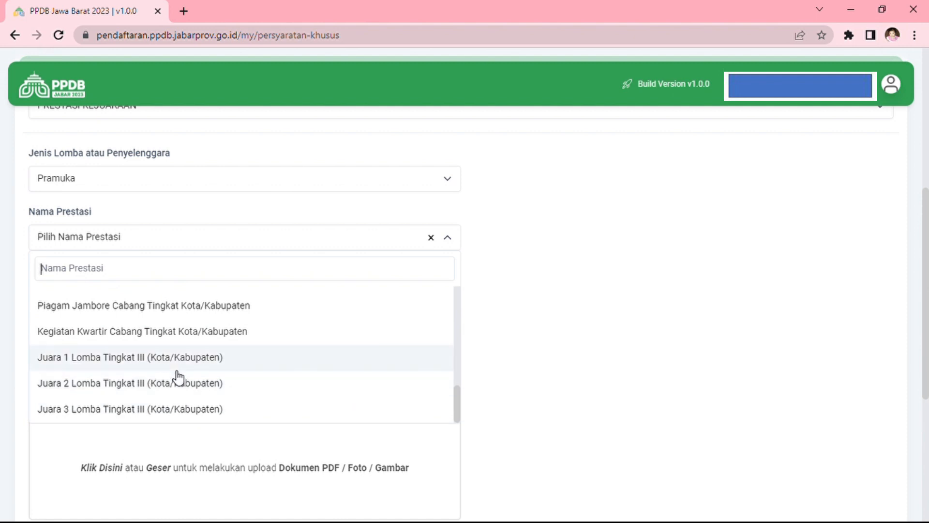
pyautogui.scroll(2, 178, 376)
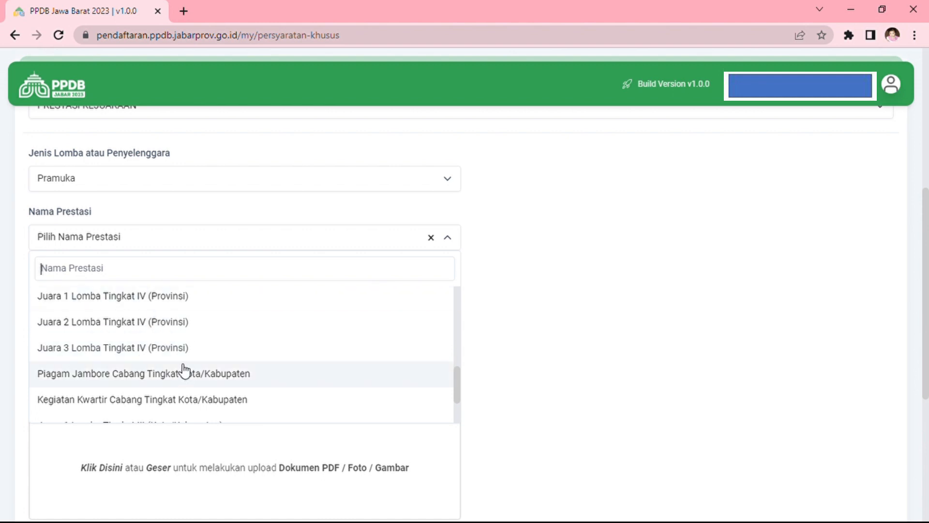
pyautogui.scroll(-2, 183, 370)
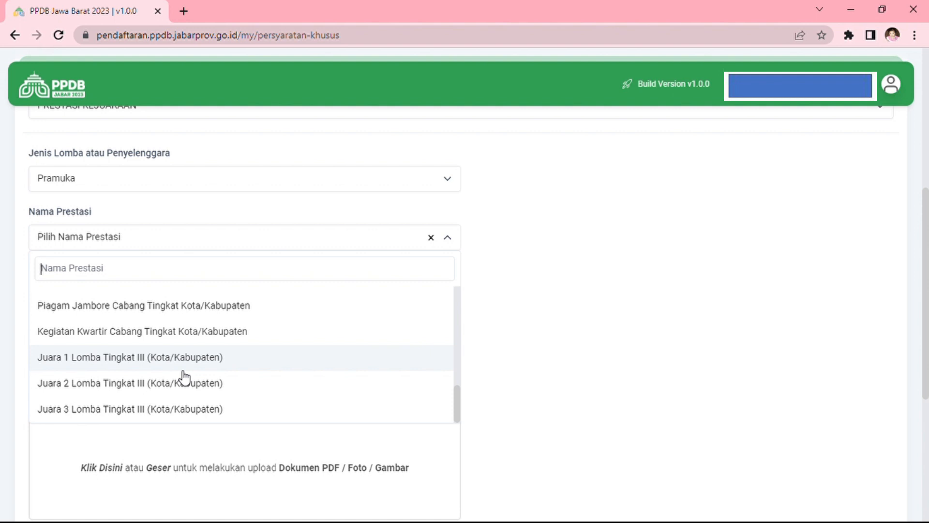
pyautogui.scroll(2, 184, 376)
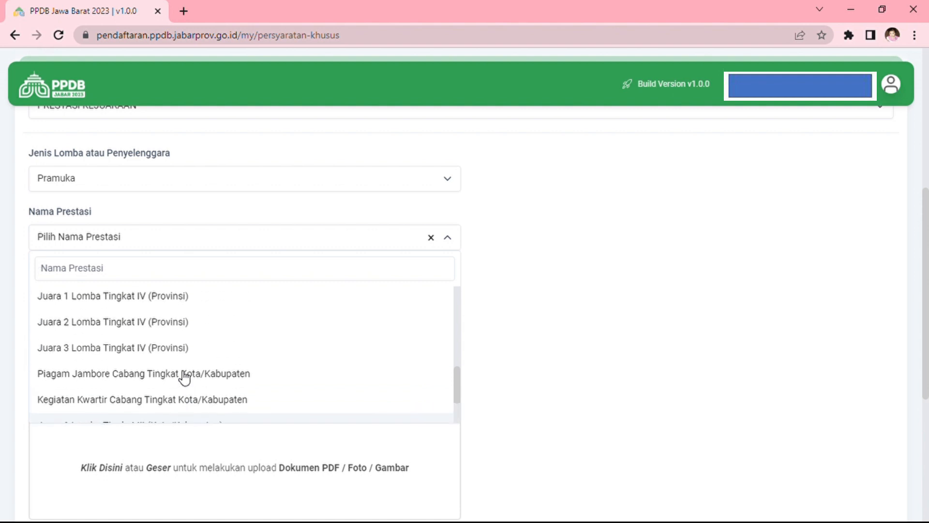
pyautogui.scroll(3, 184, 376)
pyautogui.scroll(2, 193, 374)
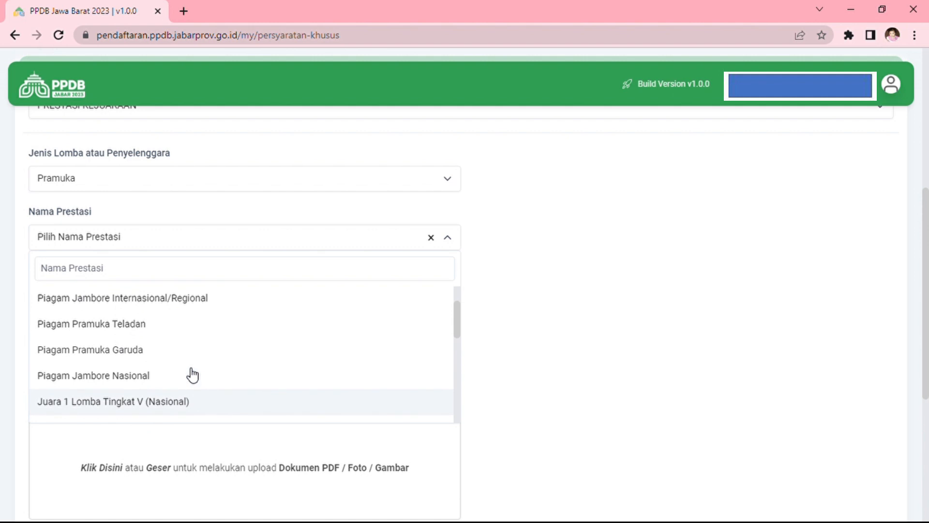
pyautogui.scroll(-8, 193, 373)
pyautogui.scroll(-1, 193, 374)
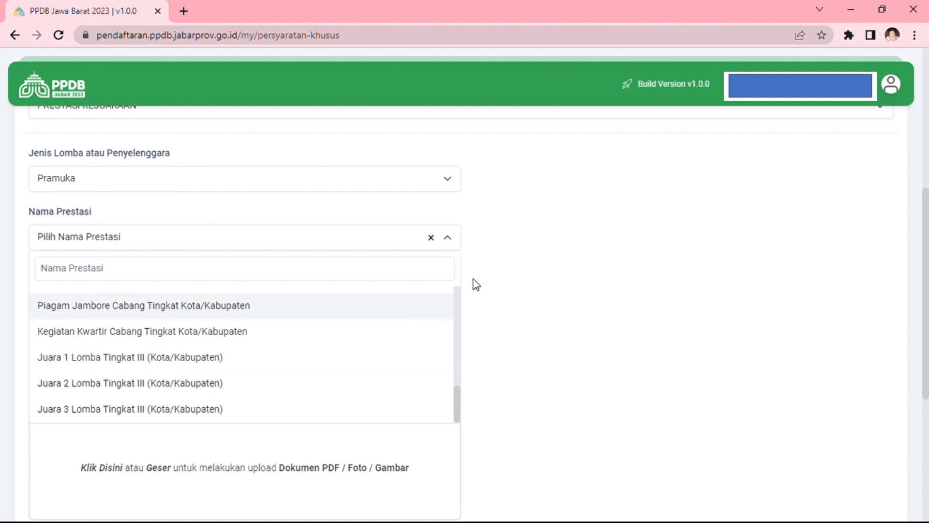
pyautogui.click(613, 314)
# Select Kemdikbud / Kemenag from the Jenis Lomba atau Penyelenggara list
pyautogui.scroll(3, 416, 324)
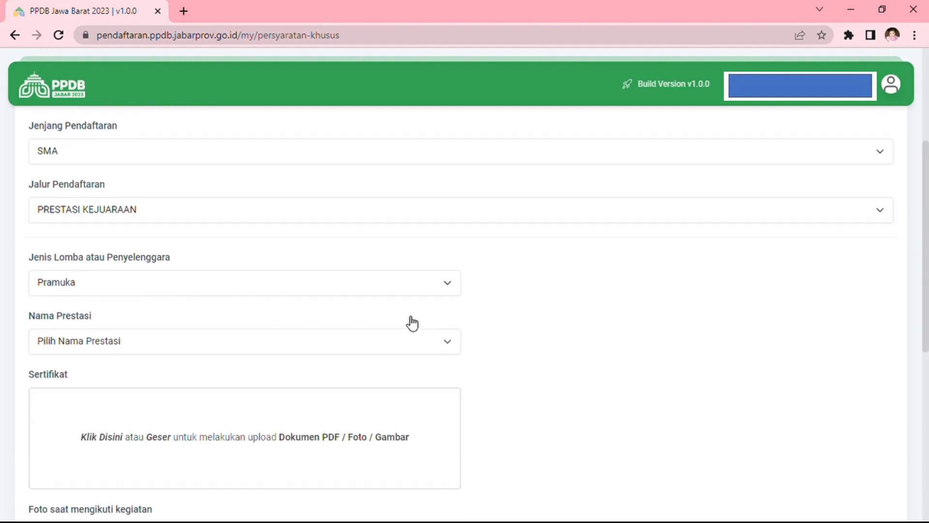
pyautogui.click(326, 320)
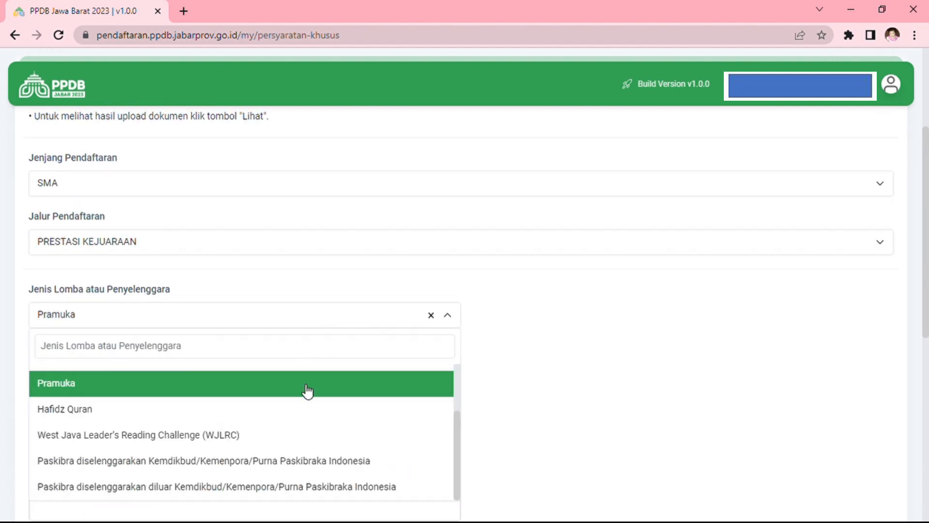
pyautogui.scroll(-2, 307, 388)
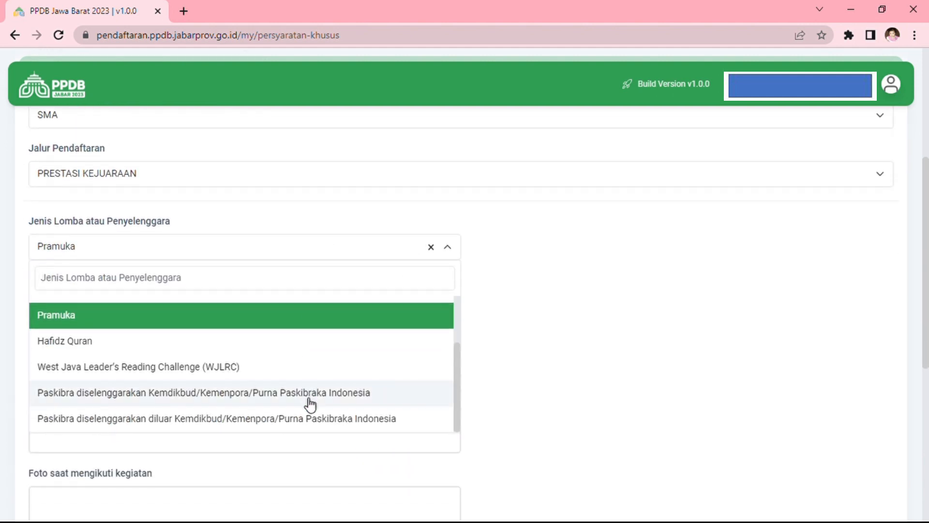
pyautogui.scroll(-1, 245, 395)
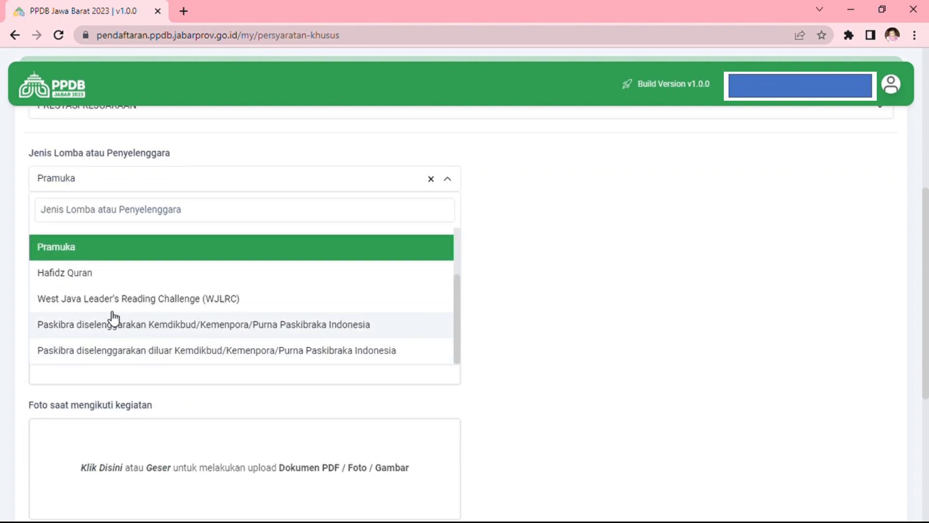
pyautogui.scroll(1, 155, 318)
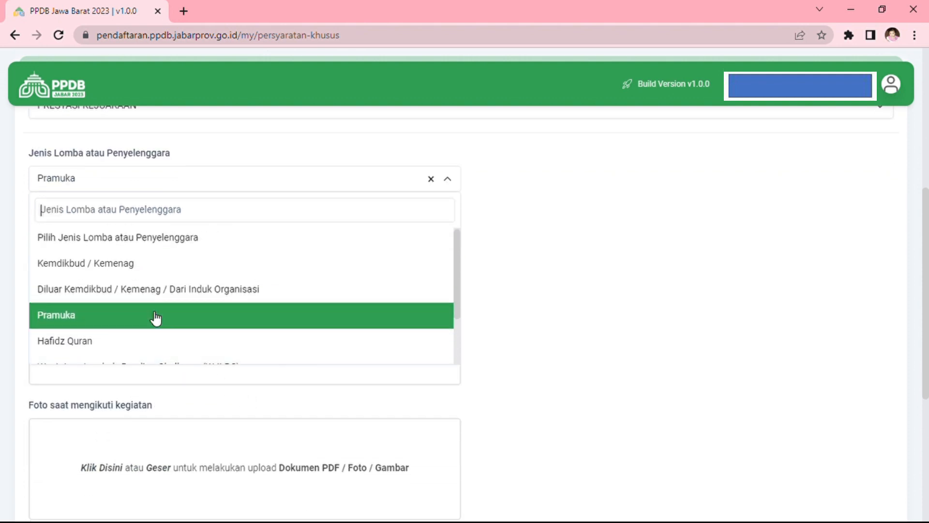
pyautogui.click(93, 264)
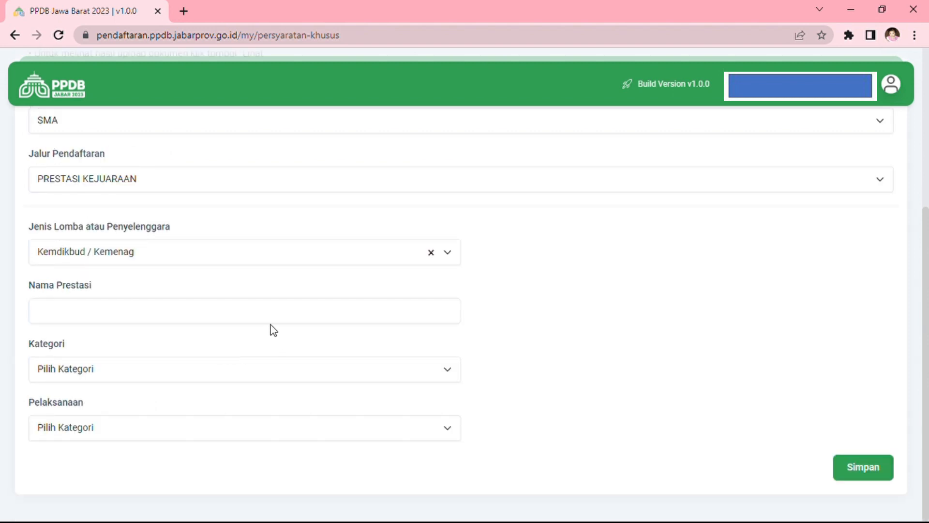
# Focus the empty Nama Prestasi field and peek at the Kategori and Pelaksanaan lists
pyautogui.click(324, 315)
pyautogui.click(329, 372)
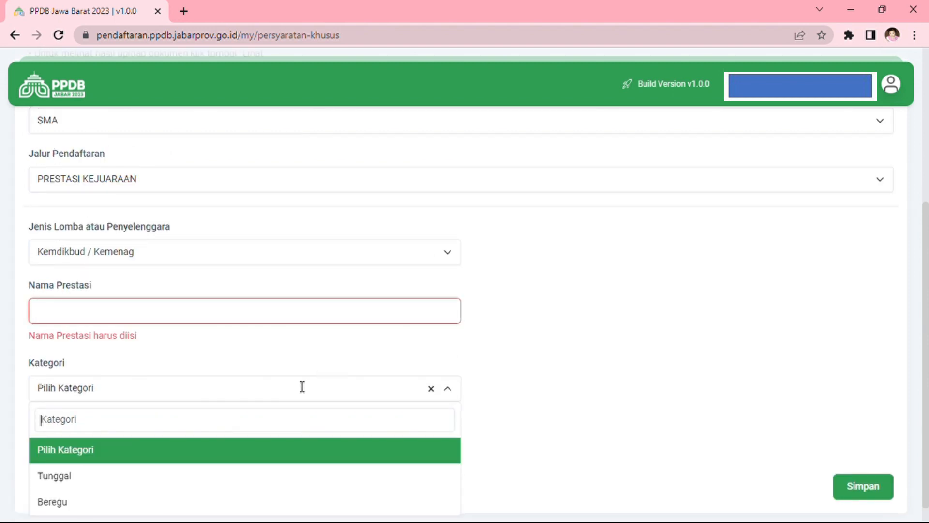
pyautogui.click(593, 371)
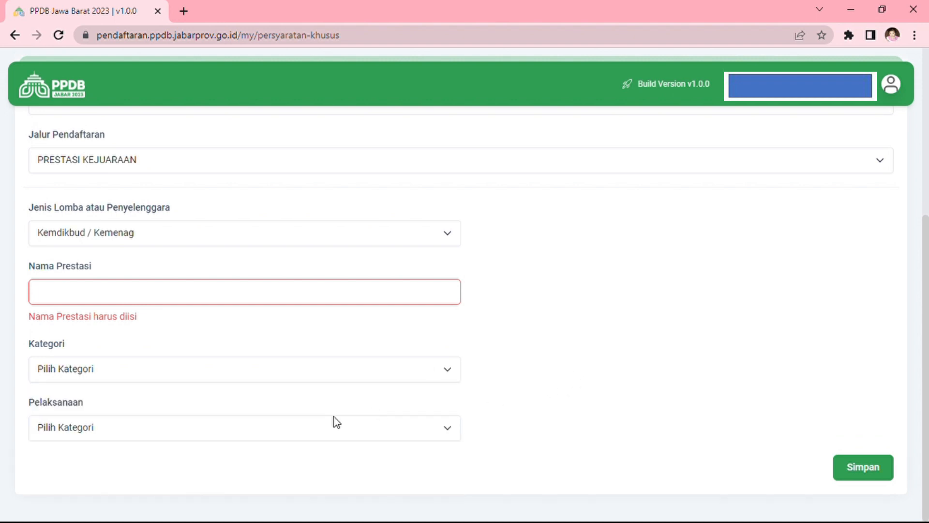
pyautogui.click(273, 438)
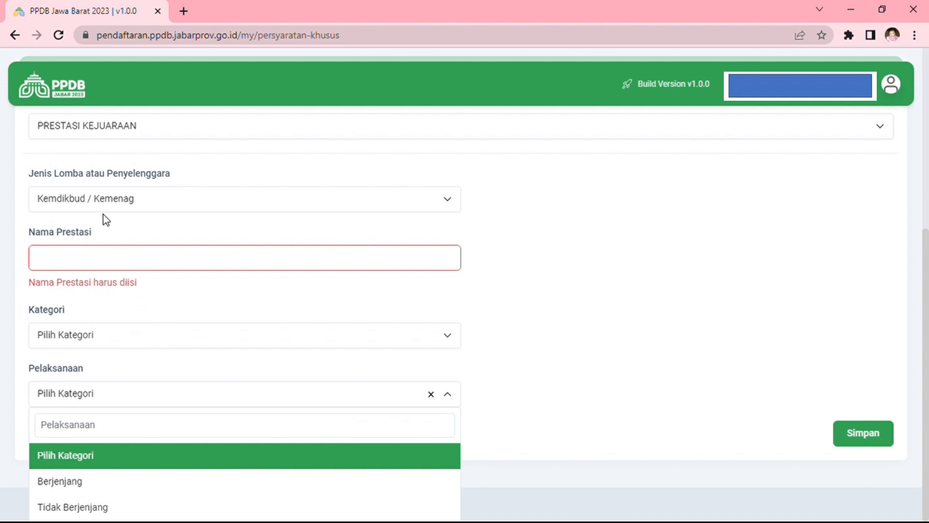
pyautogui.click(115, 263)
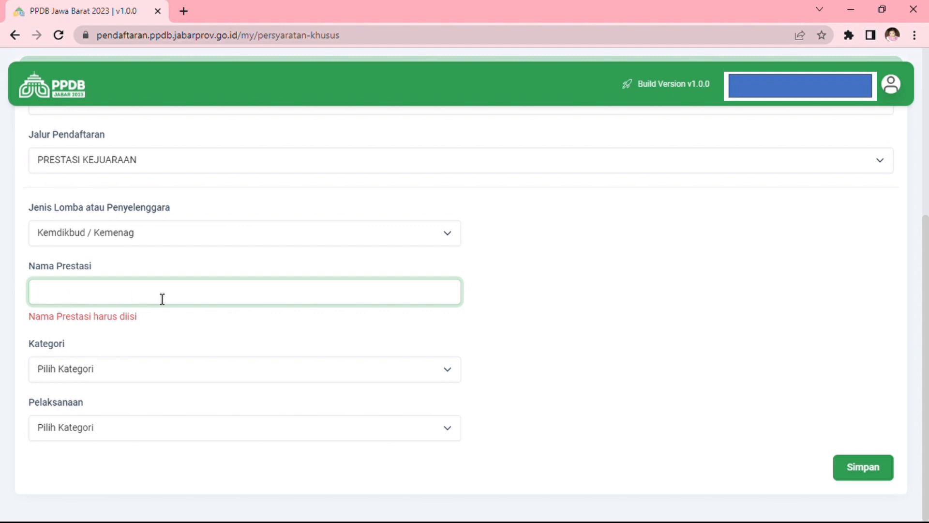
# Reopen Kategori and Pelaksanaan twice more without choosing, then refocus Nama Prestasi
pyautogui.click(222, 372)
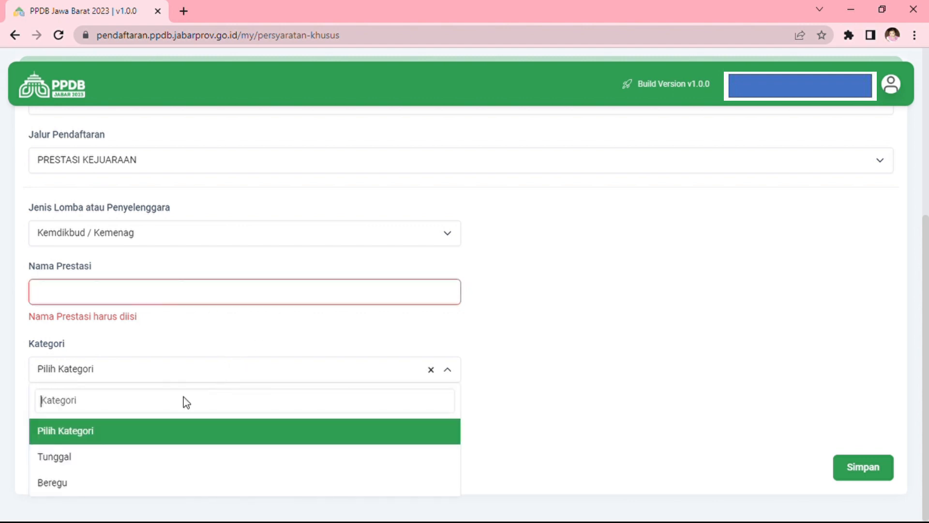
pyautogui.click(605, 378)
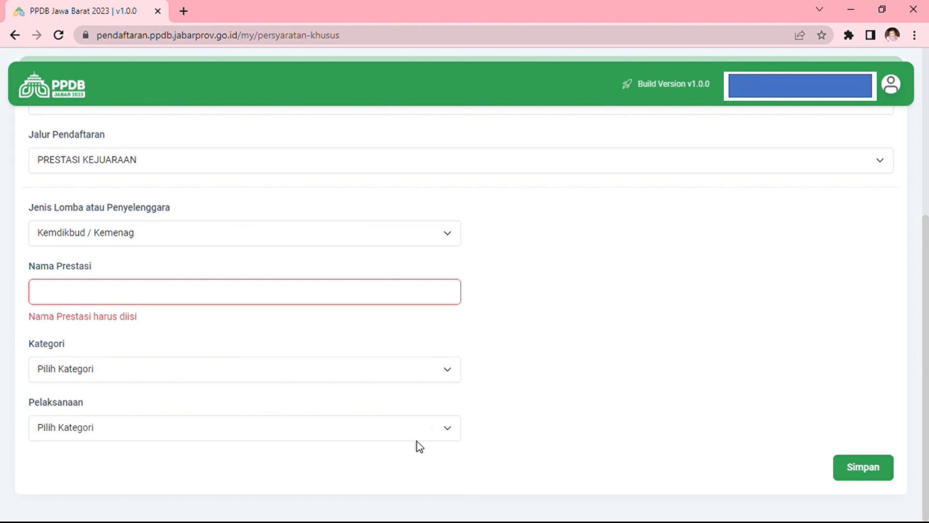
pyautogui.click(269, 436)
pyautogui.scroll(-1, 247, 473)
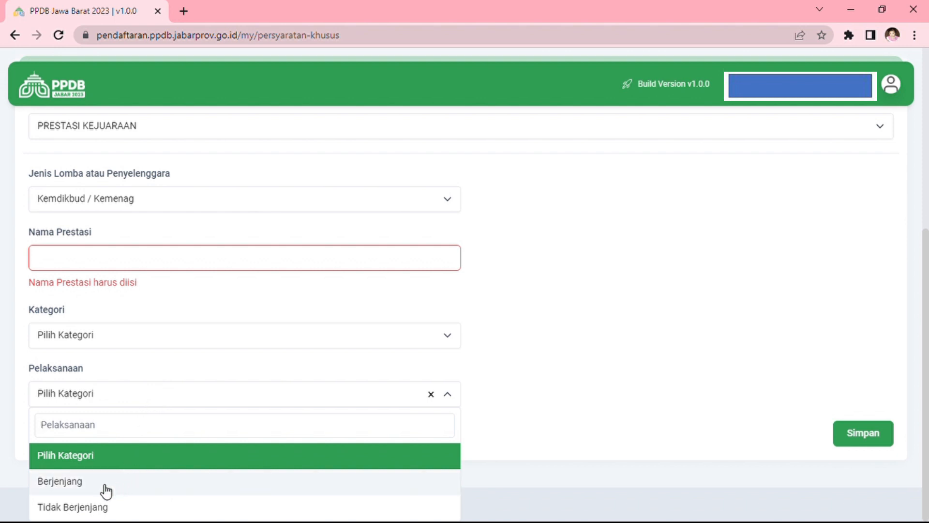
pyautogui.click(123, 346)
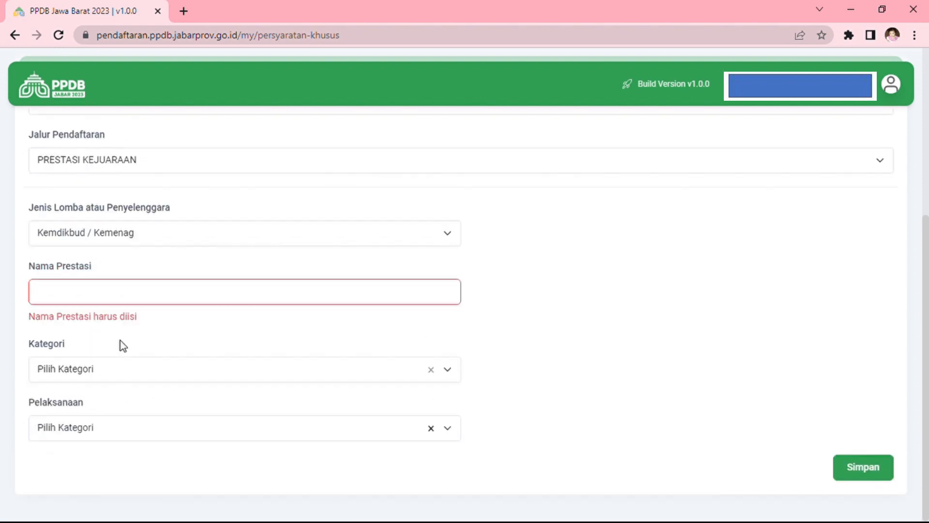
pyautogui.click(111, 377)
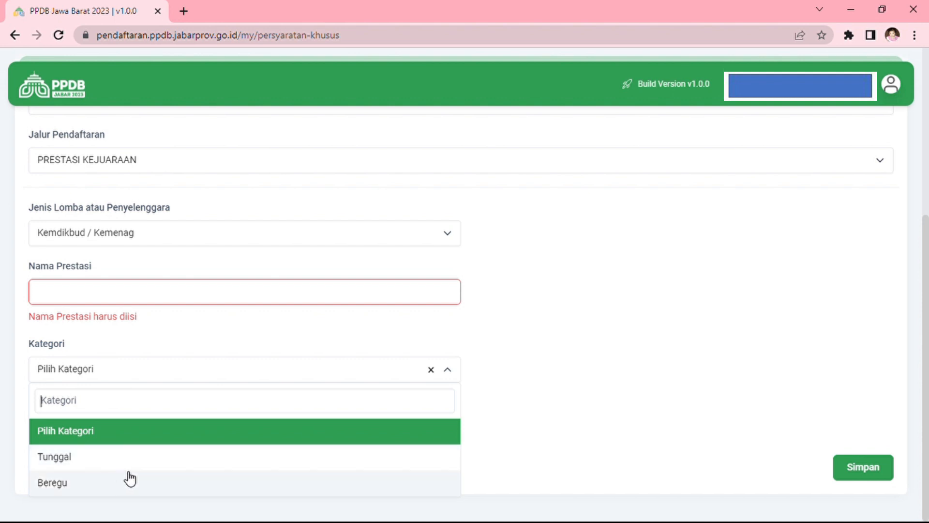
pyautogui.click(597, 384)
pyautogui.click(156, 437)
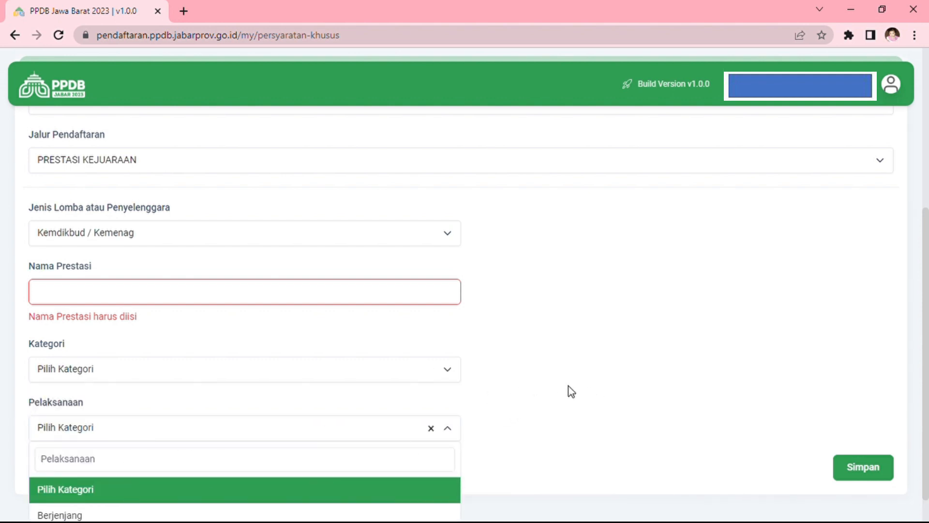
pyautogui.click(588, 390)
pyautogui.click(98, 304)
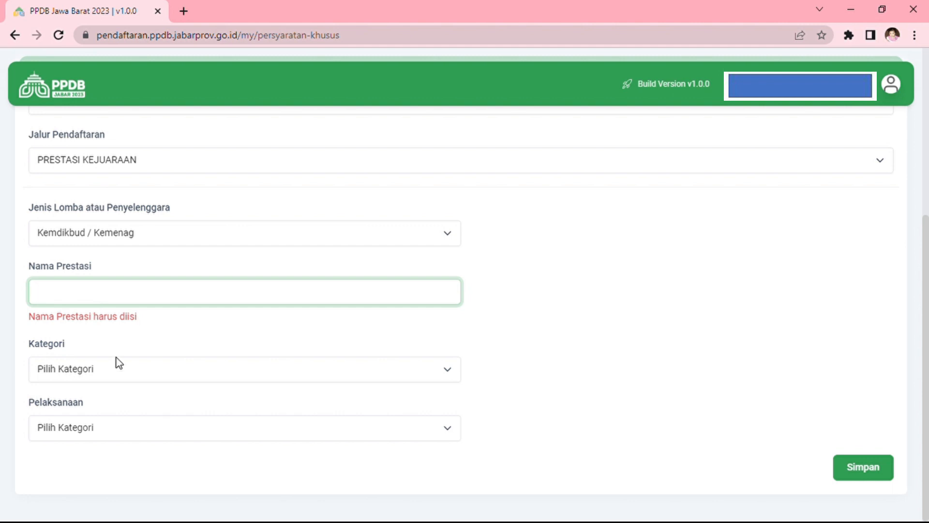
# Check Kategori and scroll the Pelaksanaan list once more, leaving both at Pilih Kategori
pyautogui.click(114, 376)
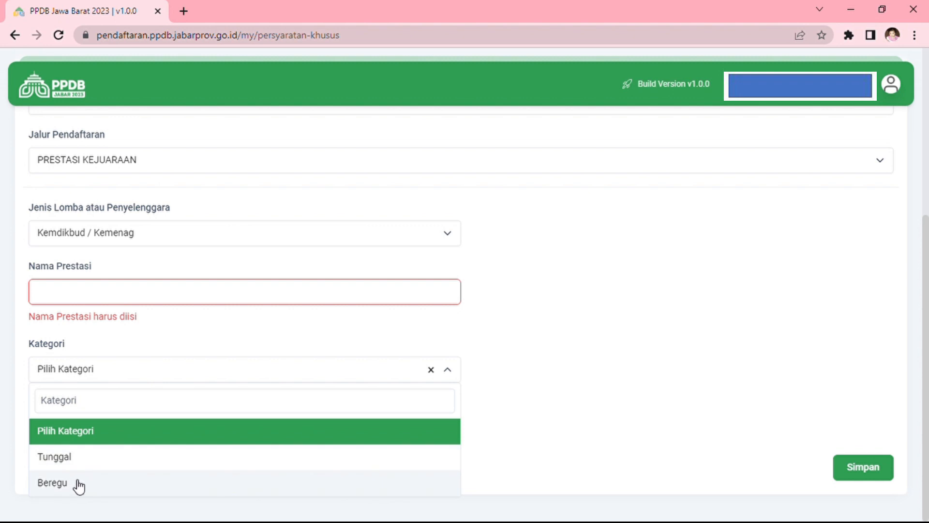
pyautogui.click(650, 382)
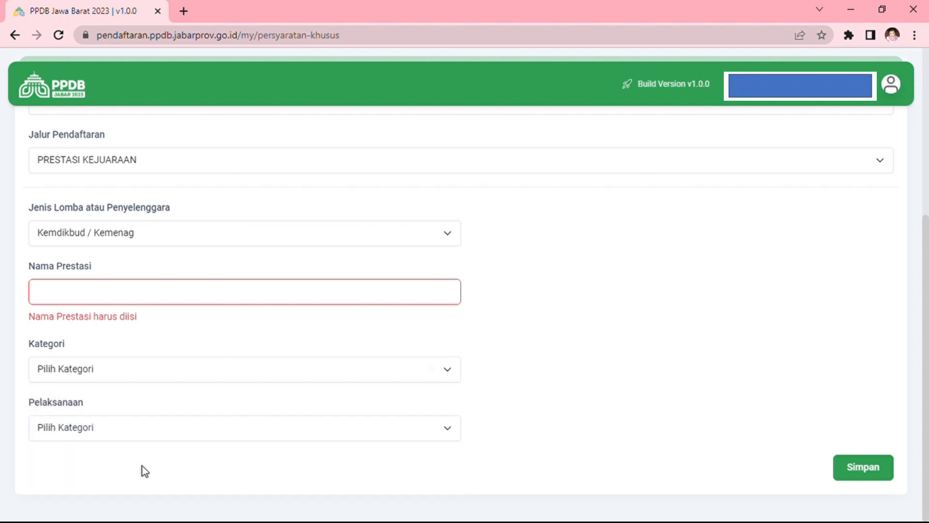
pyautogui.click(98, 439)
pyautogui.scroll(-1, 82, 513)
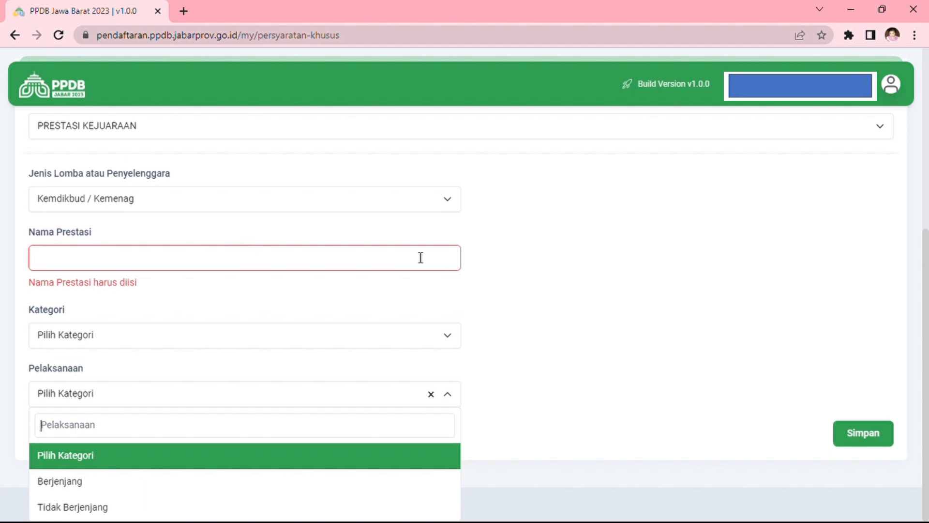
pyautogui.click(396, 209)
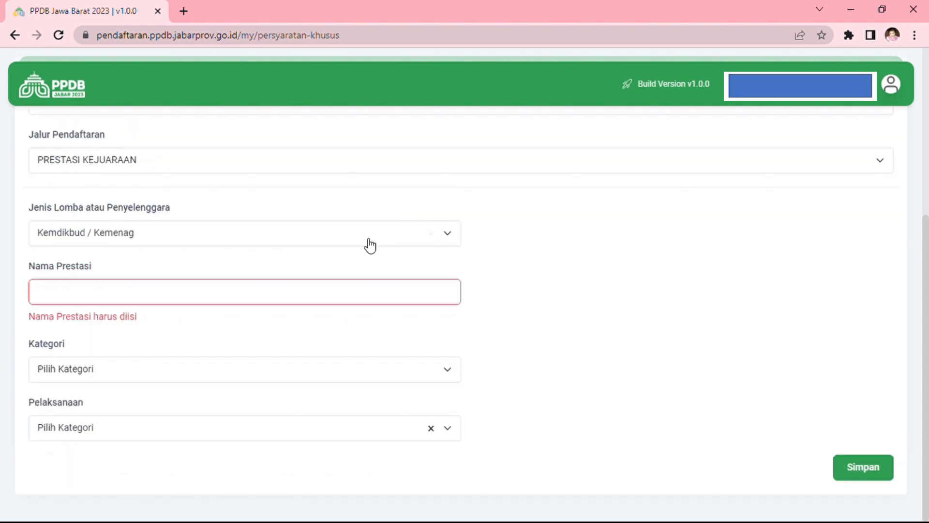
pyautogui.click(328, 239)
# Choose Diluar Kemdikbud / Kemenag / Dari Induk Organisasi and view its Kategori and Pelaksanaan lists
pyautogui.click(237, 345)
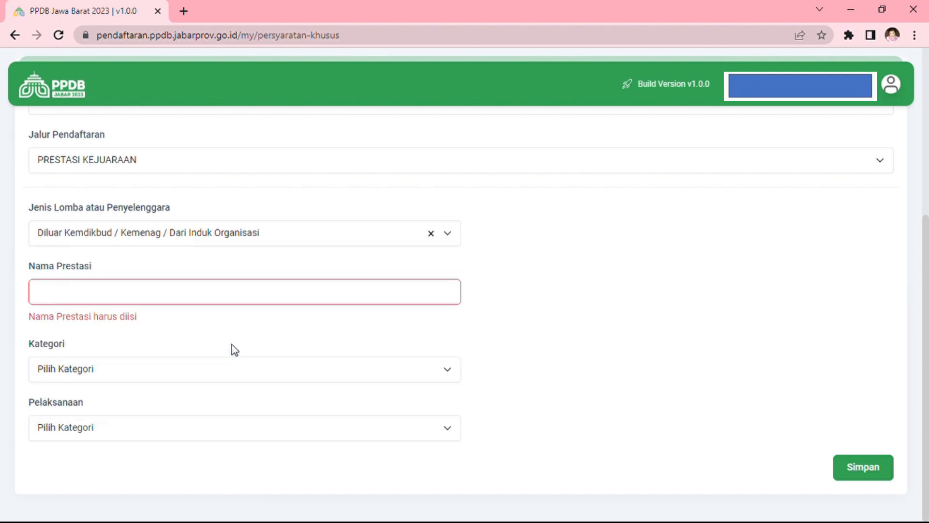
pyautogui.click(147, 383)
pyautogui.click(599, 369)
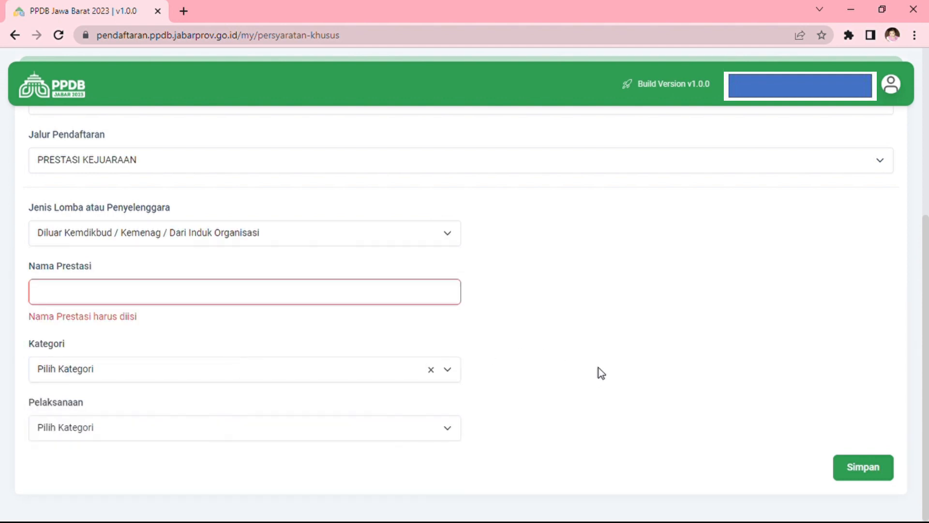
pyautogui.click(145, 428)
pyautogui.scroll(-1, 129, 492)
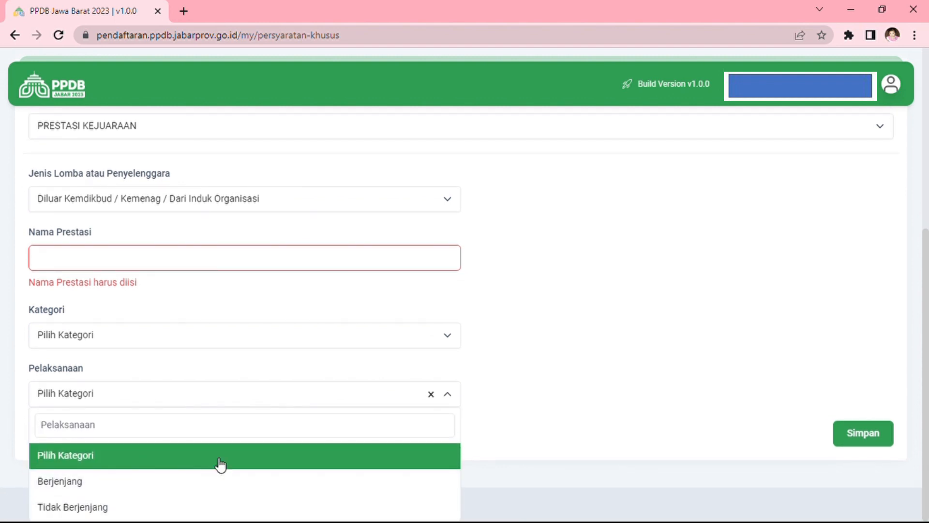
pyautogui.click(603, 344)
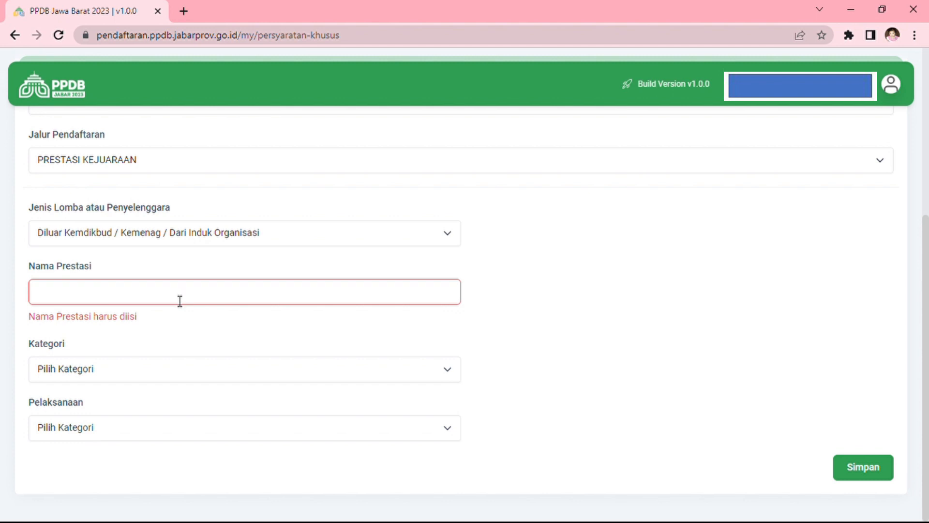
# Recheck the Kategori choices Tunggal and Beregu and the Pelaksanaan list, leaving both unset
pyautogui.click(124, 380)
pyautogui.click(203, 433)
pyautogui.click(125, 435)
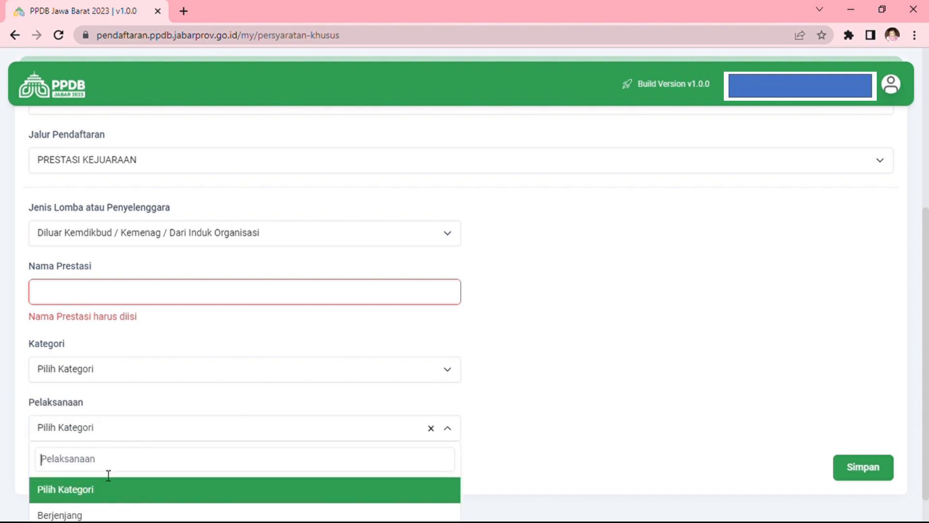
pyautogui.click(621, 371)
pyautogui.click(334, 236)
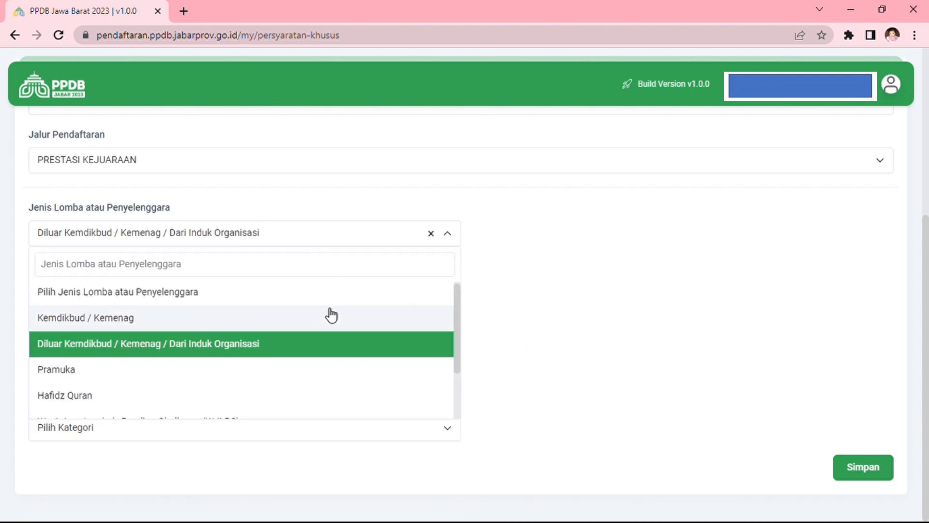
# Choose Paskibra diselenggarakan Kemdikbud/Kemenpora/Purna Paskibraka Indonesia and scroll over its new fields
pyautogui.scroll(-2, 228, 373)
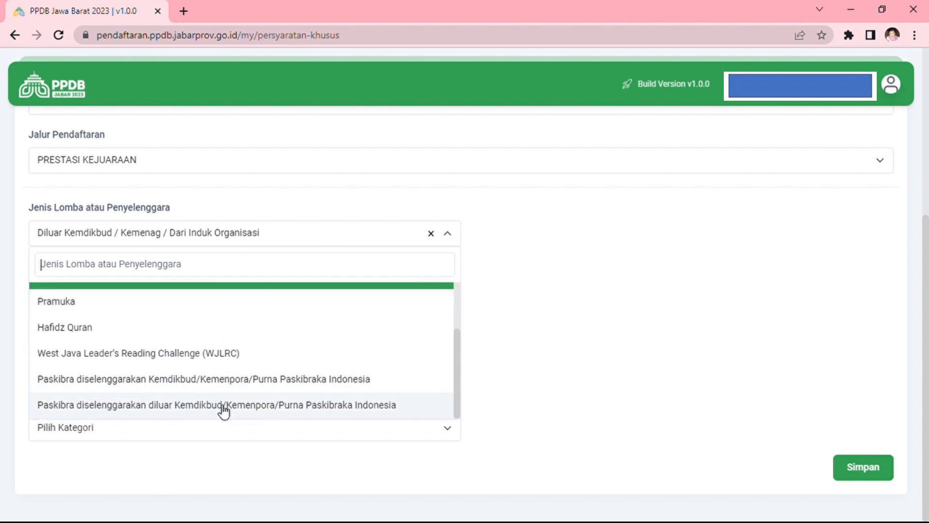
pyautogui.click(233, 383)
pyautogui.scroll(-5, 605, 358)
pyautogui.scroll(-3, 605, 358)
pyautogui.scroll(4, 247, 368)
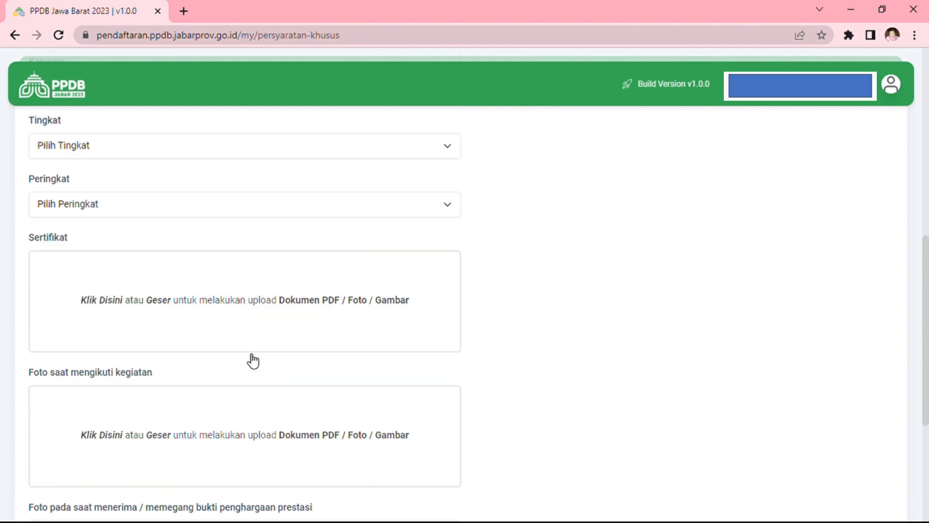
pyautogui.scroll(1, 242, 348)
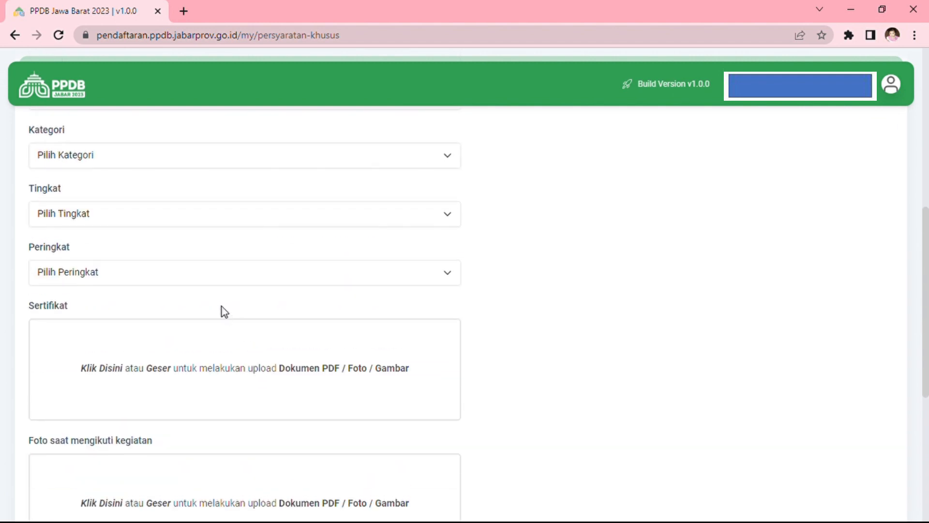
# Inspect the Kategori, Tingkat and Peringkat choices, closing each without selecting
pyautogui.click(176, 169)
pyautogui.click(568, 238)
pyautogui.scroll(2, 557, 241)
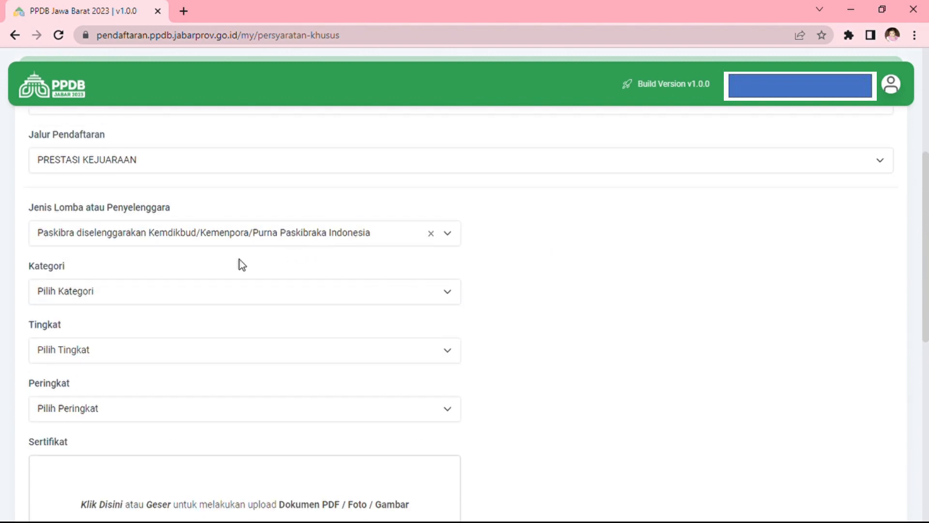
pyautogui.click(184, 359)
pyautogui.click(707, 370)
pyautogui.click(211, 415)
pyautogui.scroll(-2, 554, 392)
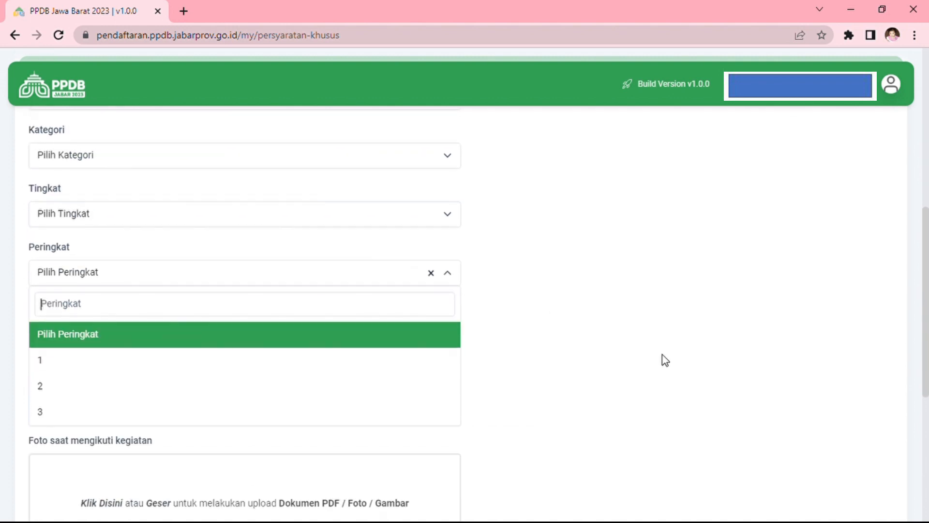
pyautogui.click(664, 359)
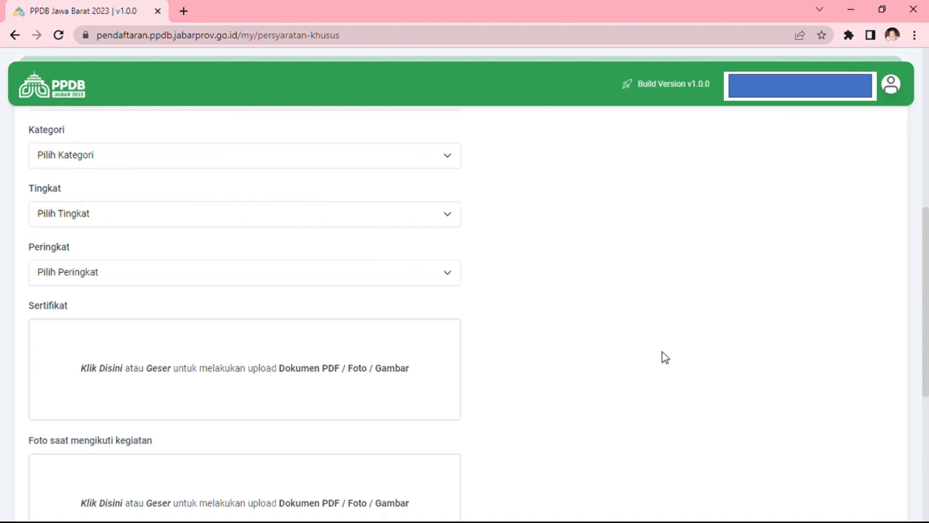
pyautogui.scroll(5, 672, 357)
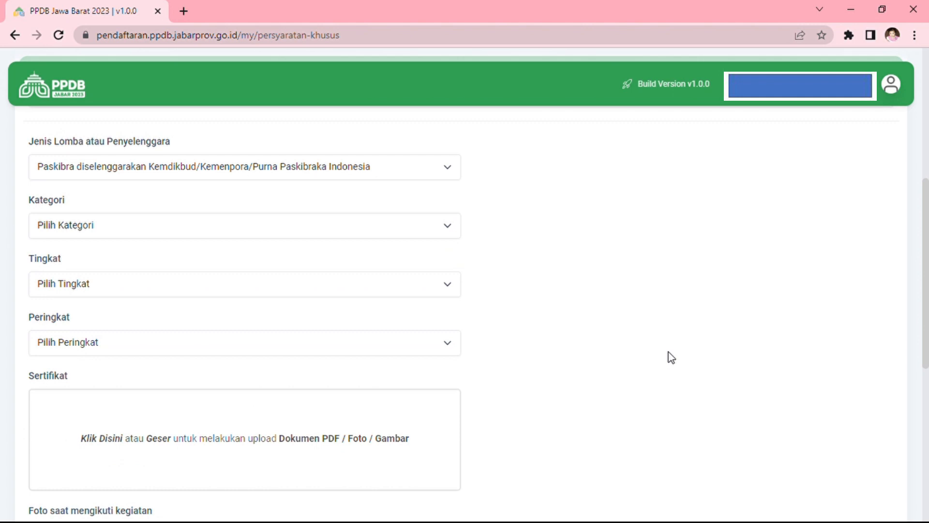
pyautogui.scroll(2, 671, 357)
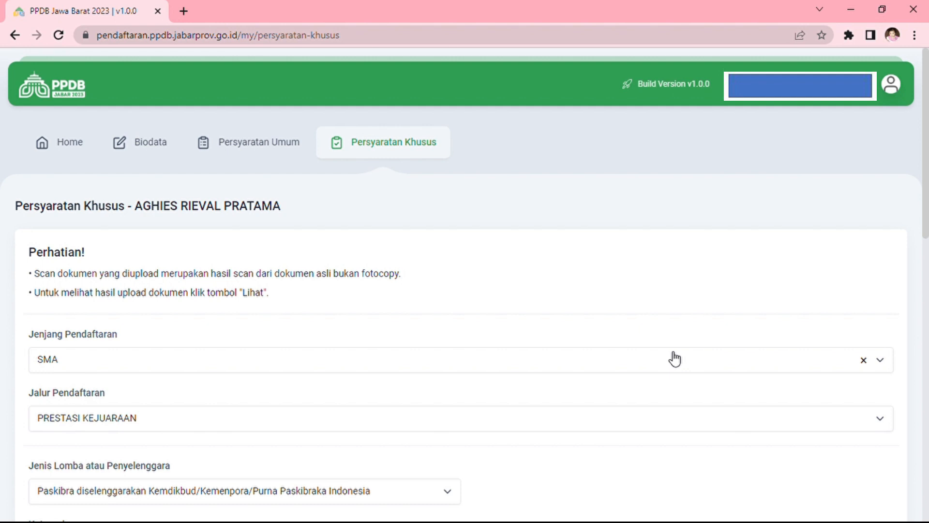
pyautogui.scroll(-1, 675, 359)
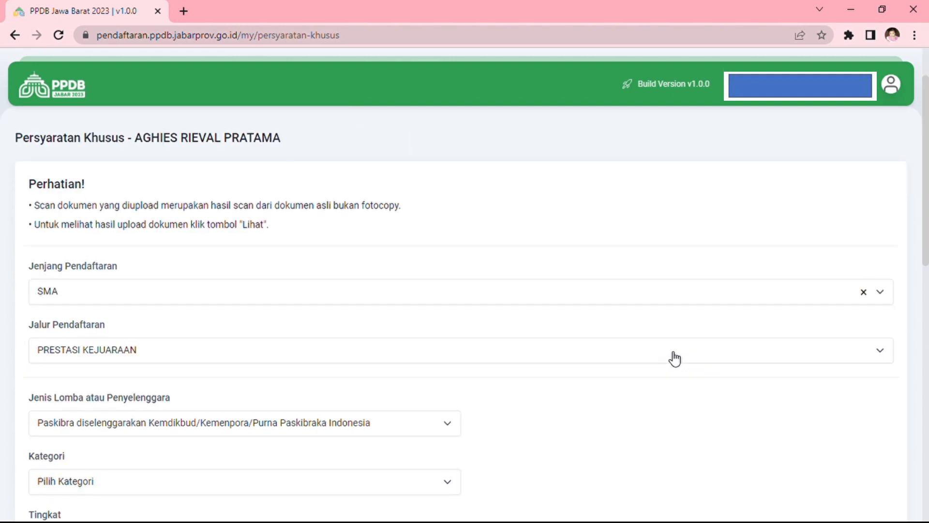
# Set the Jalur Pendaftaran registration path to PRESTASI RAPOR
pyautogui.click(250, 357)
pyautogui.scroll(-2, 251, 389)
pyautogui.click(119, 390)
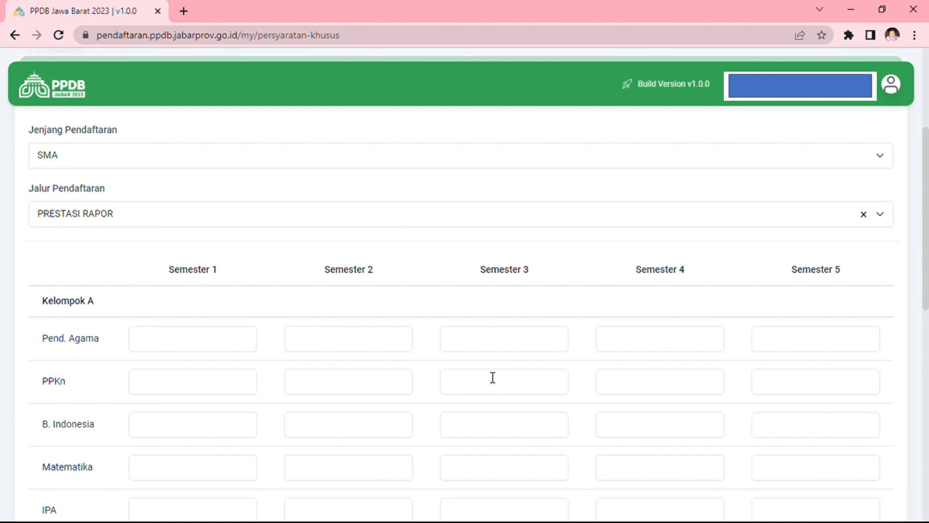
# Scroll through the empty Semester 1–5 grade table down to Upload Rapor and back
pyautogui.scroll(-5, 493, 377)
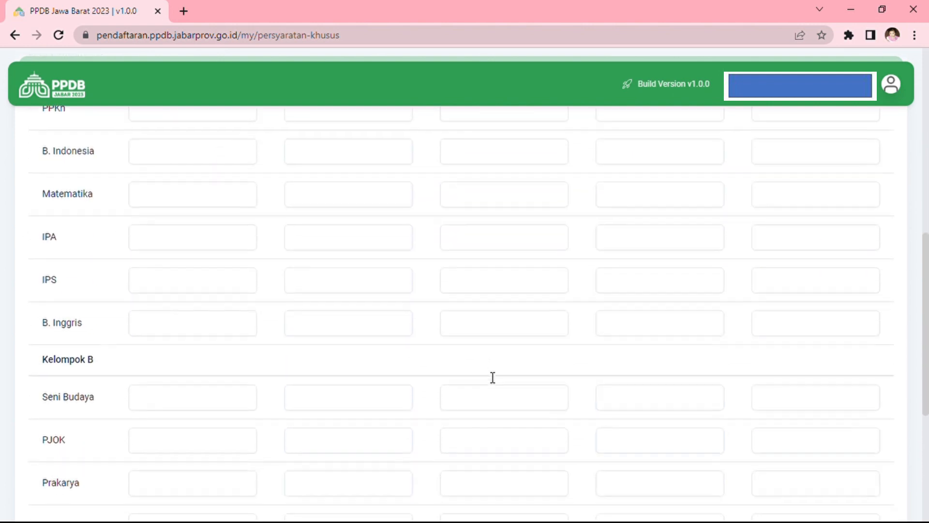
pyautogui.scroll(-2, 493, 378)
pyautogui.scroll(8, 492, 377)
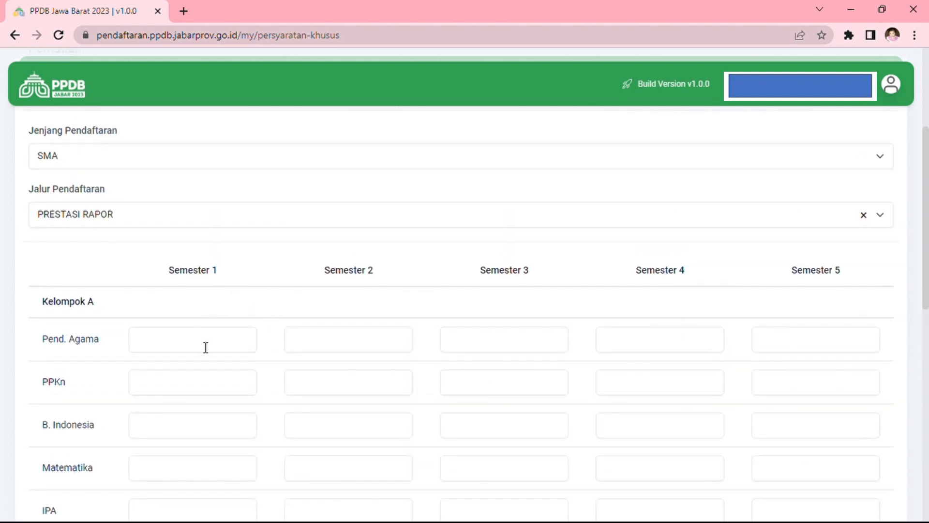
pyautogui.scroll(-3, 208, 354)
pyautogui.scroll(-8, 208, 354)
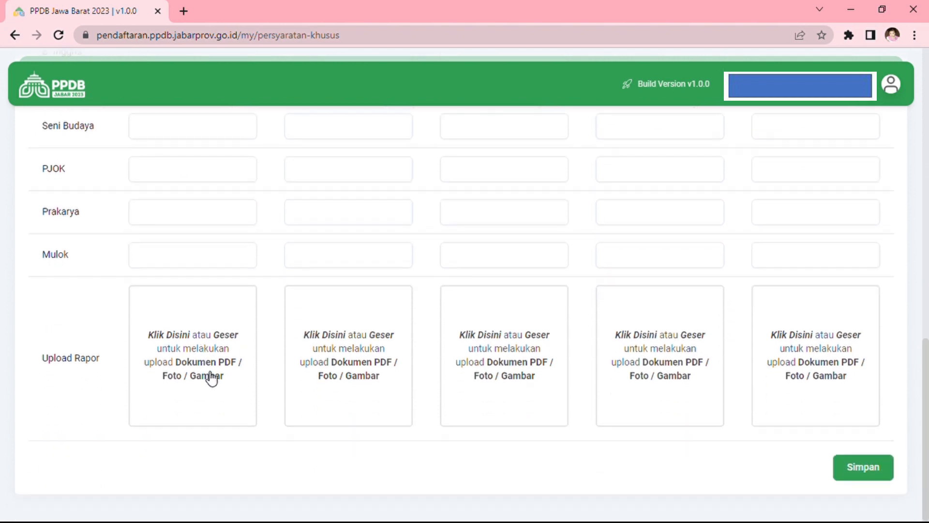
pyautogui.scroll(9, 369, 367)
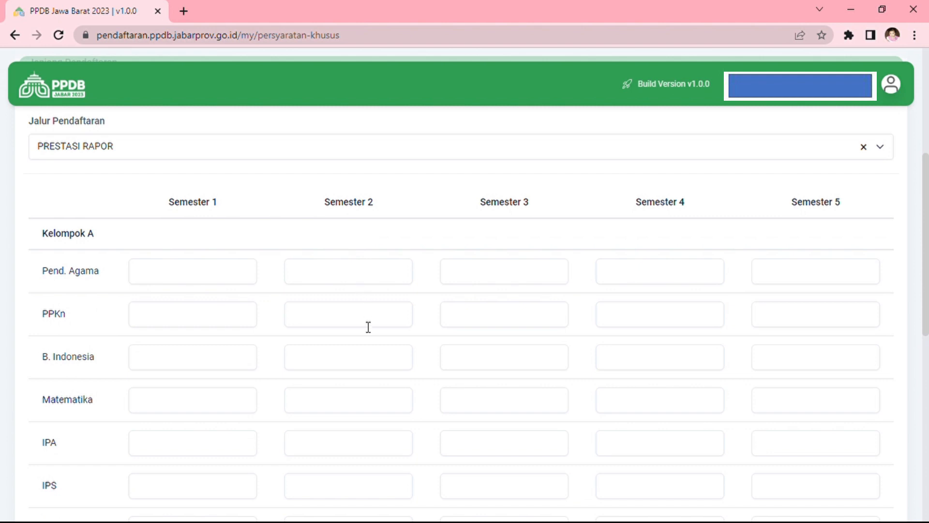
pyautogui.scroll(-10, 367, 327)
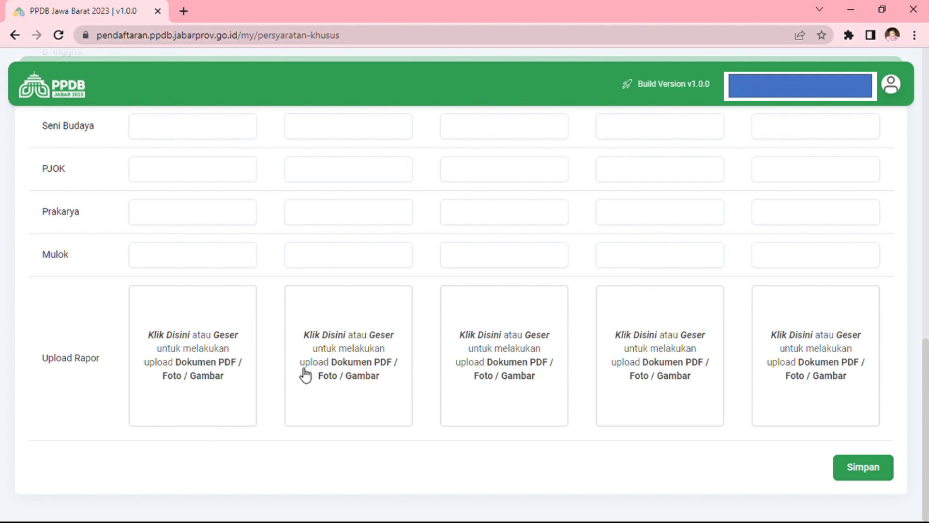
pyautogui.scroll(4, 221, 359)
pyautogui.scroll(7, 221, 359)
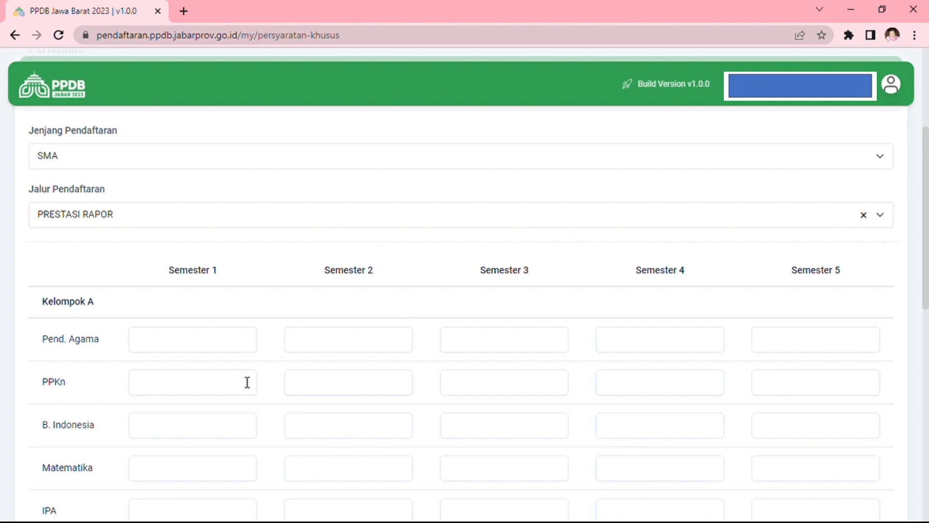
# Leave the Semester 1, 2 and 3 Pend. Agama grades empty, then check down to Simpan
pyautogui.click(174, 344)
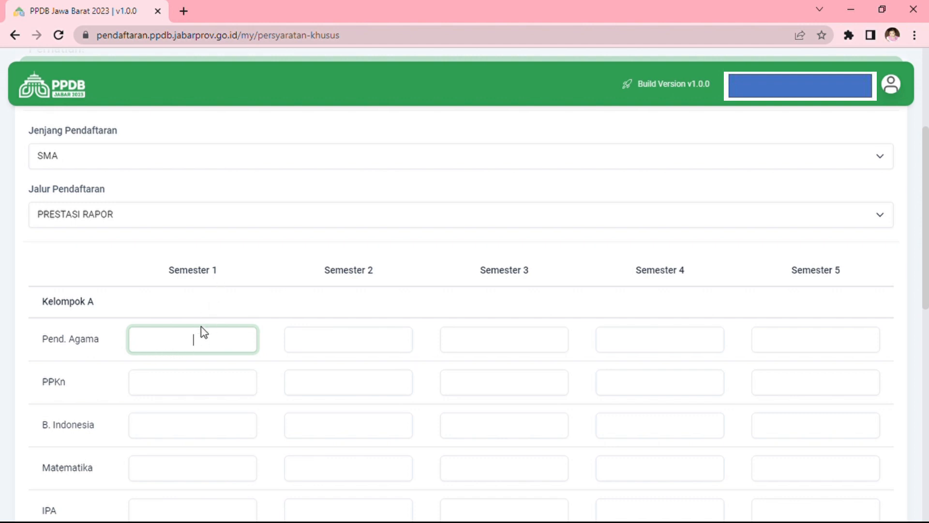
pyautogui.click(353, 347)
pyautogui.click(497, 345)
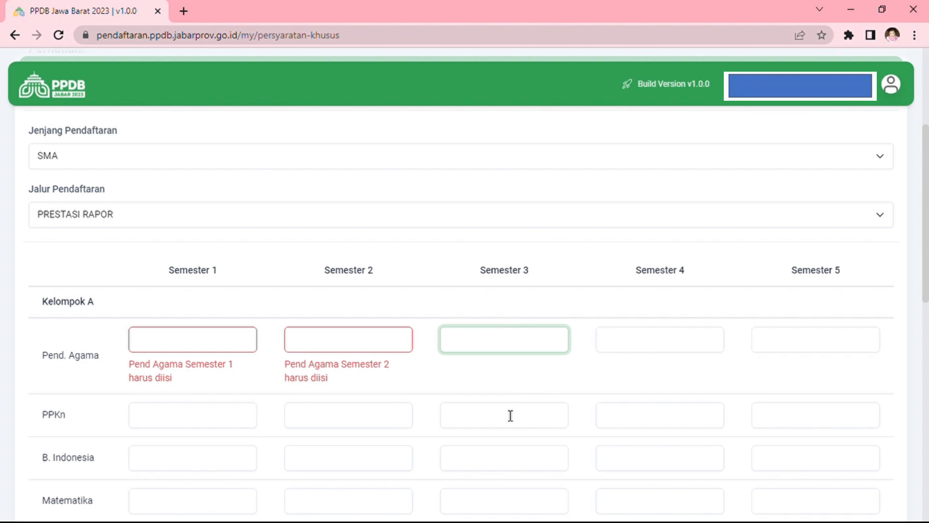
pyautogui.scroll(-4, 508, 417)
pyautogui.scroll(-7, 504, 415)
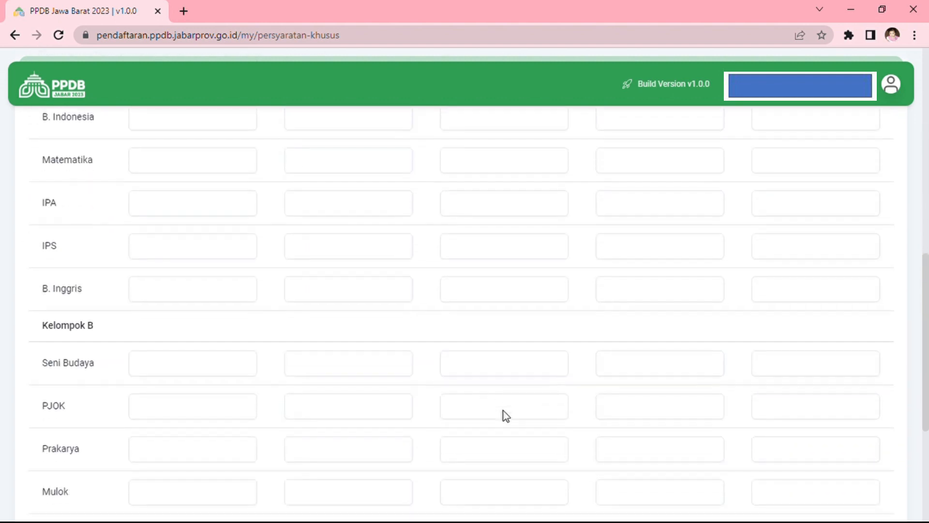
pyautogui.scroll(-1, 508, 418)
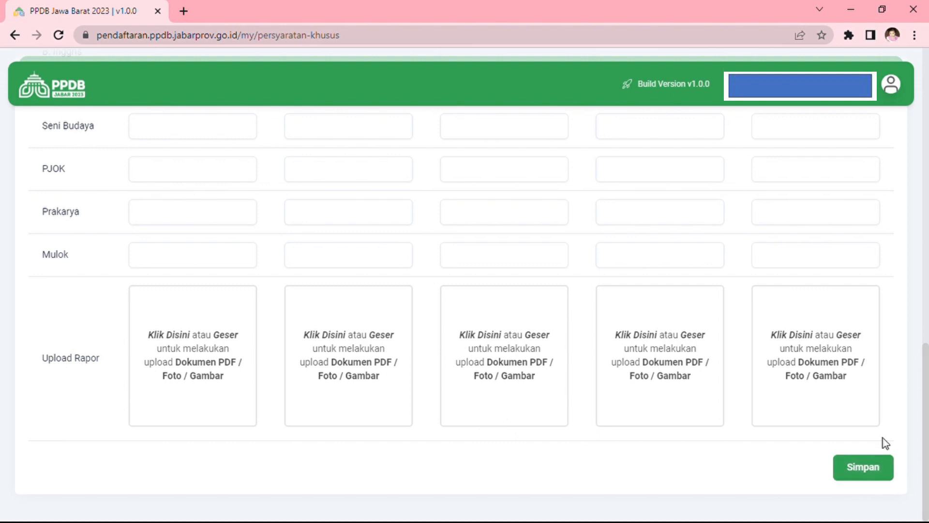
pyautogui.scroll(12, 439, 332)
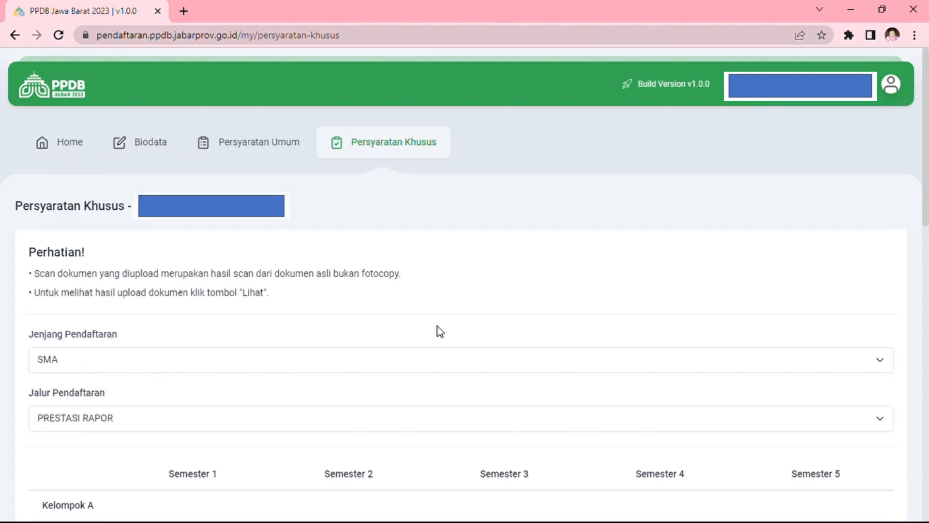